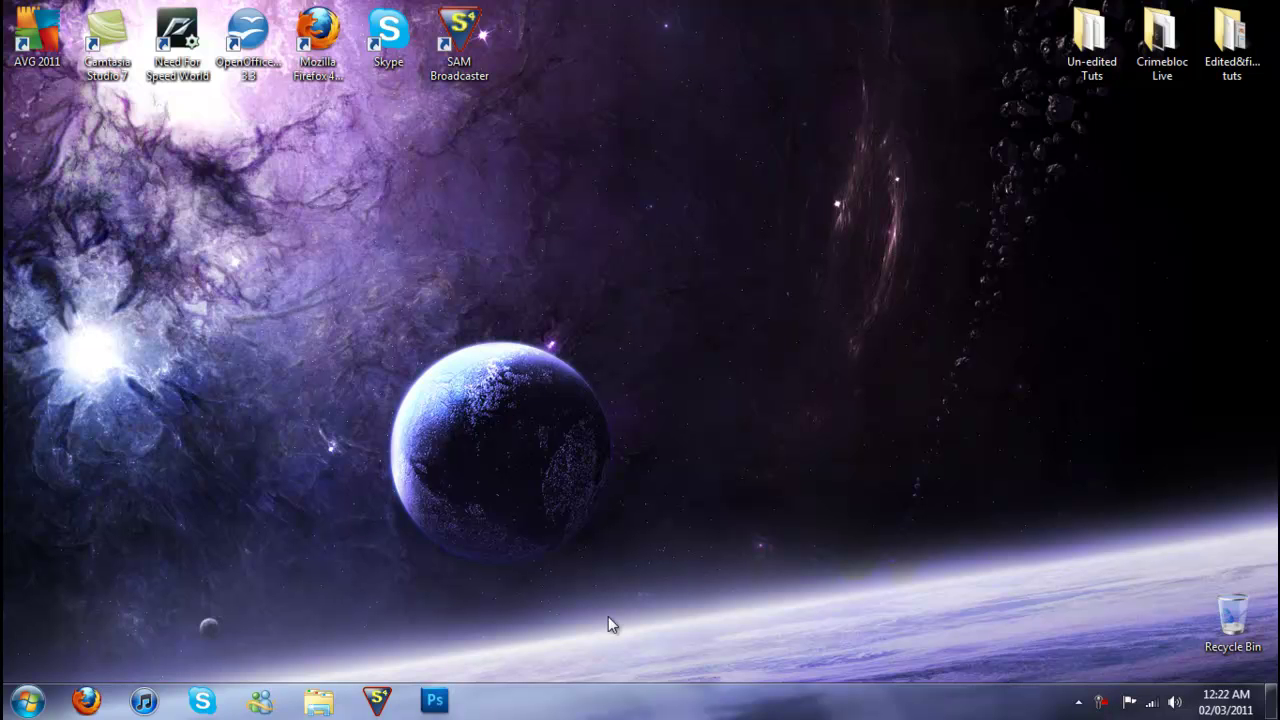
- Launch SAM Broadcaster from its desktop shortcut
double_click(471, 39)
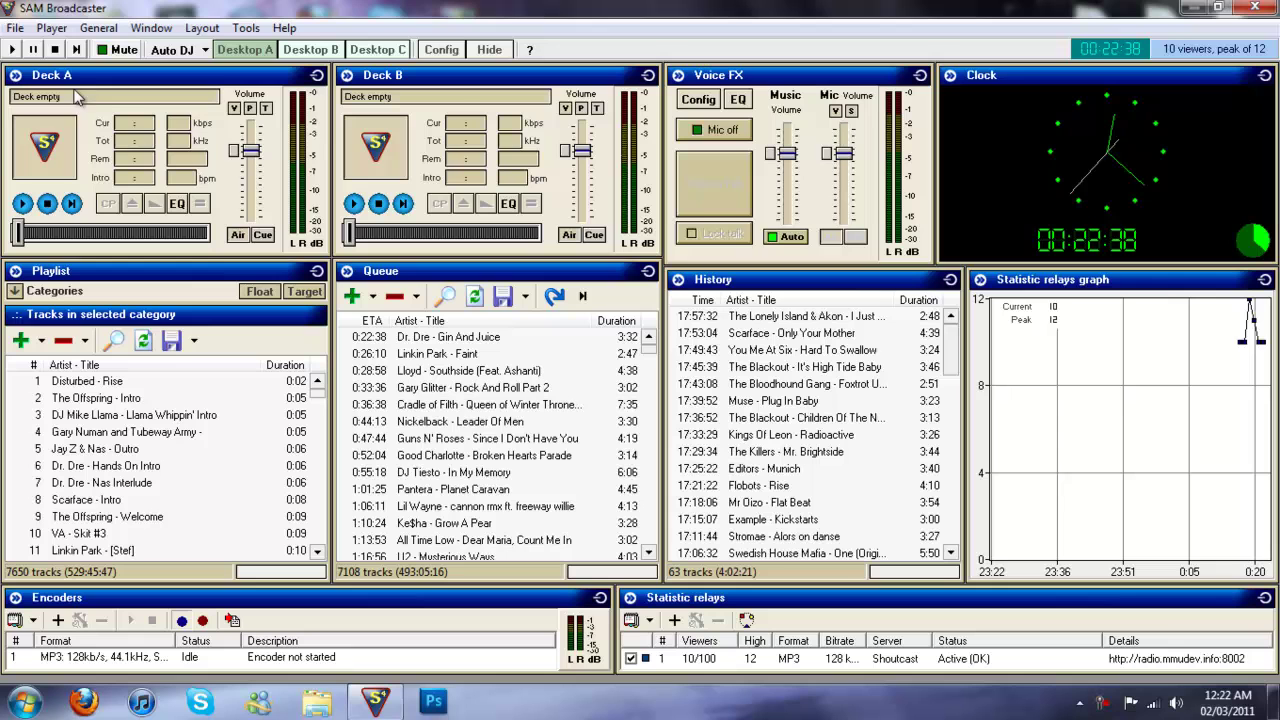
- Load Linkin Park - Faint onto Deck A and Dr. Dre - Gin And Juice onto Deck B, then eject Deck B
click(455, 355)
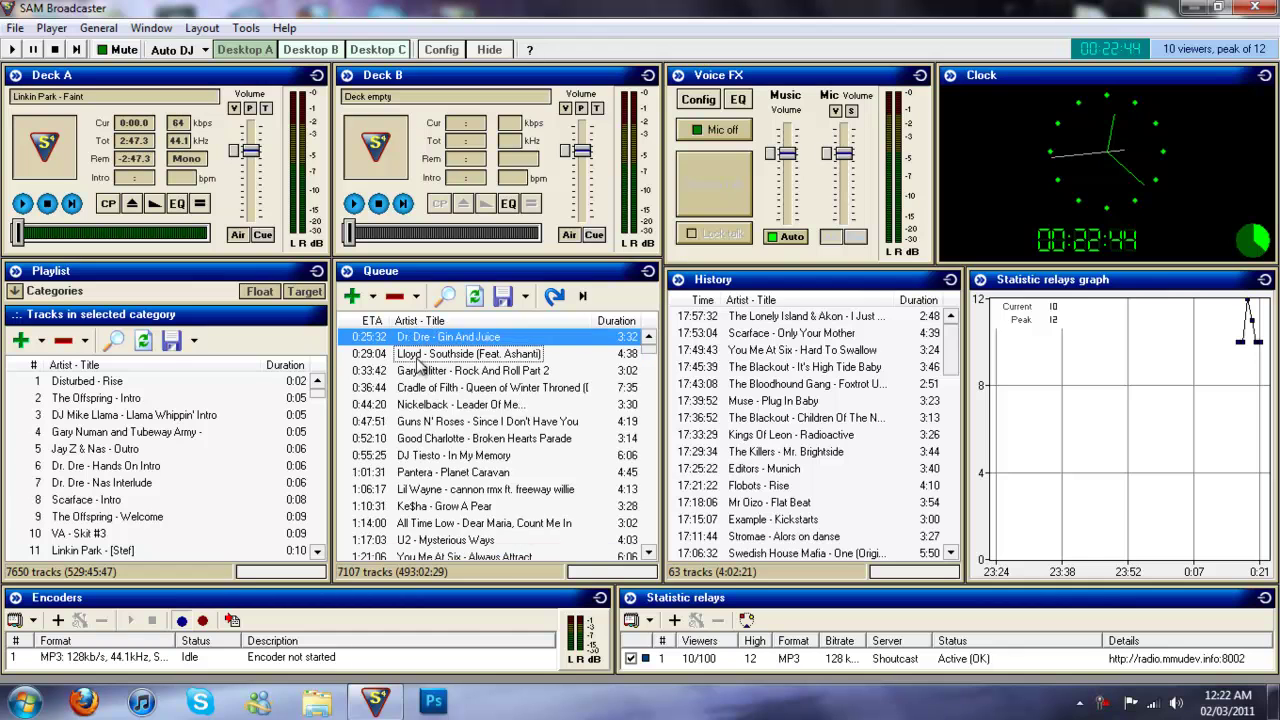
drag(395, 334, 434, 160)
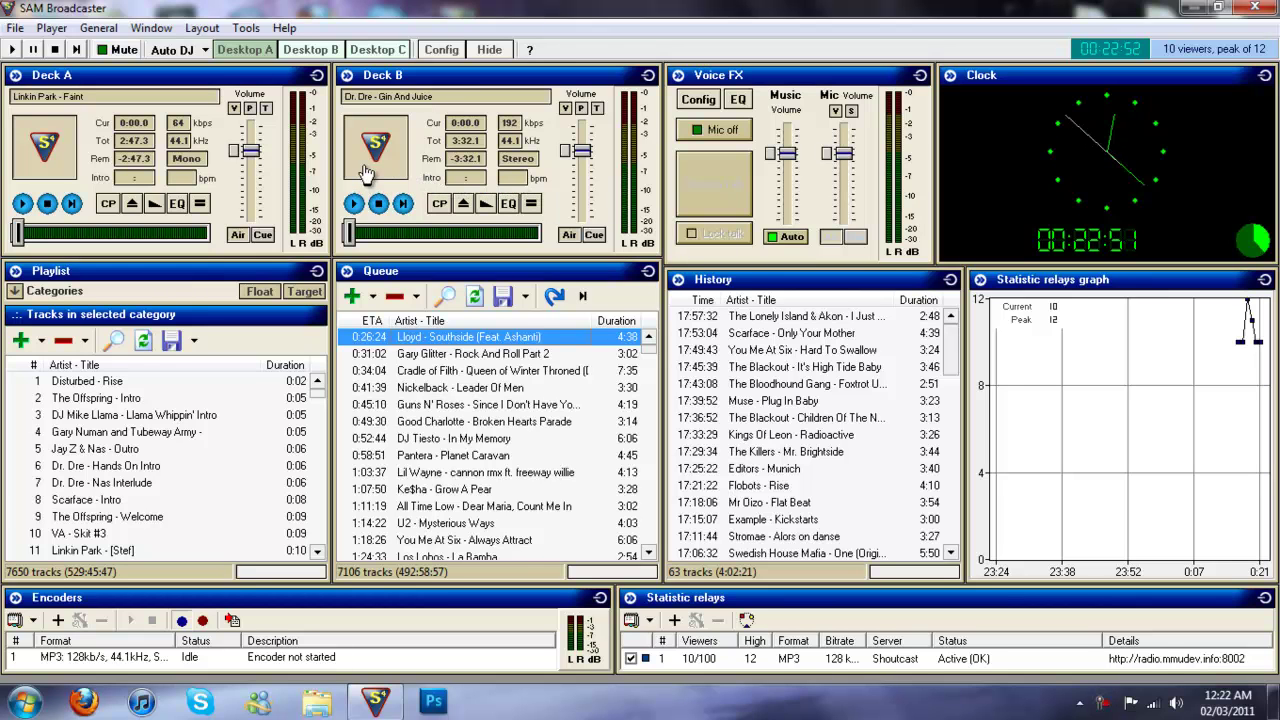
click(464, 206)
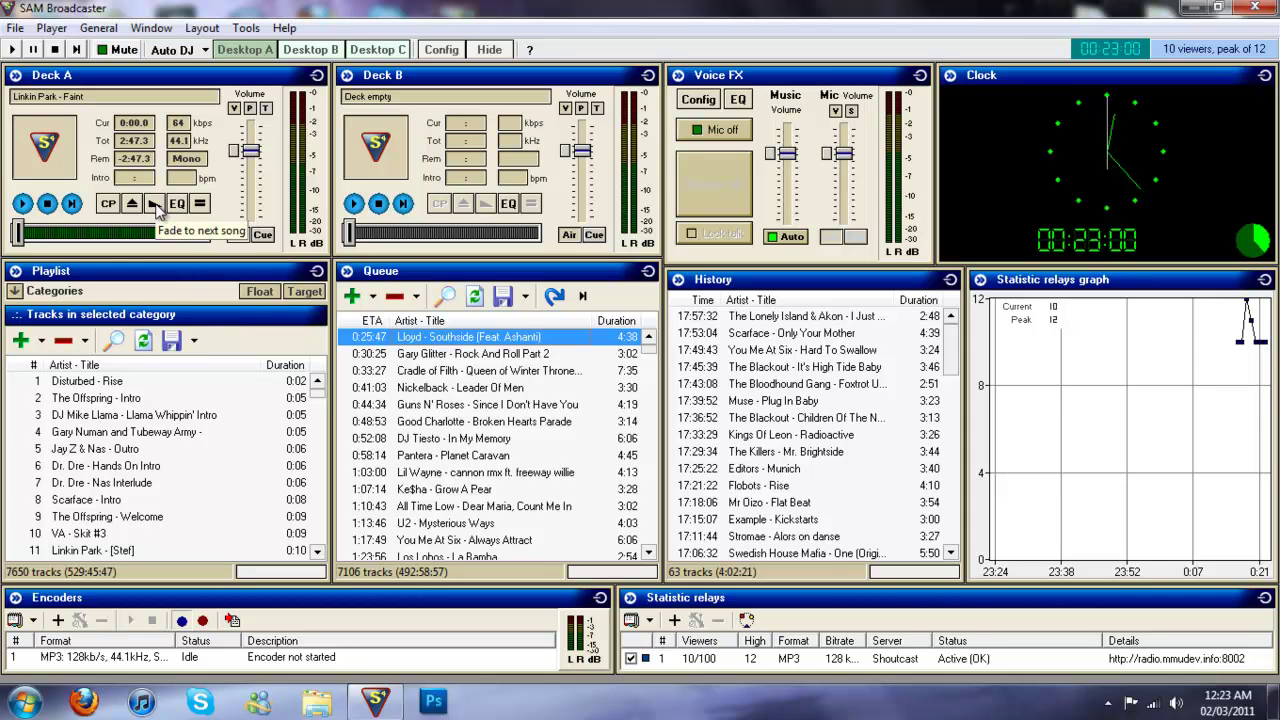
- Lower Deck A's volume, fade into the next queued song, and pause Deck B
drag(250, 151, 257, 202)
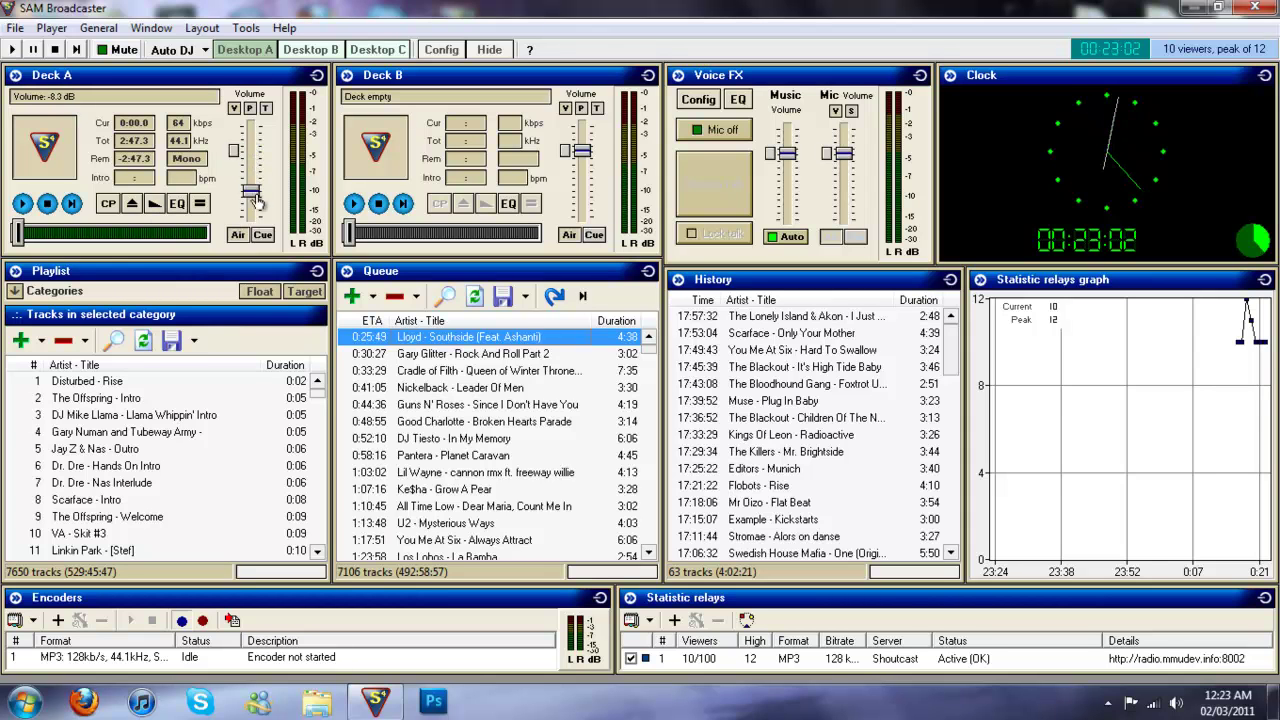
click(155, 205)
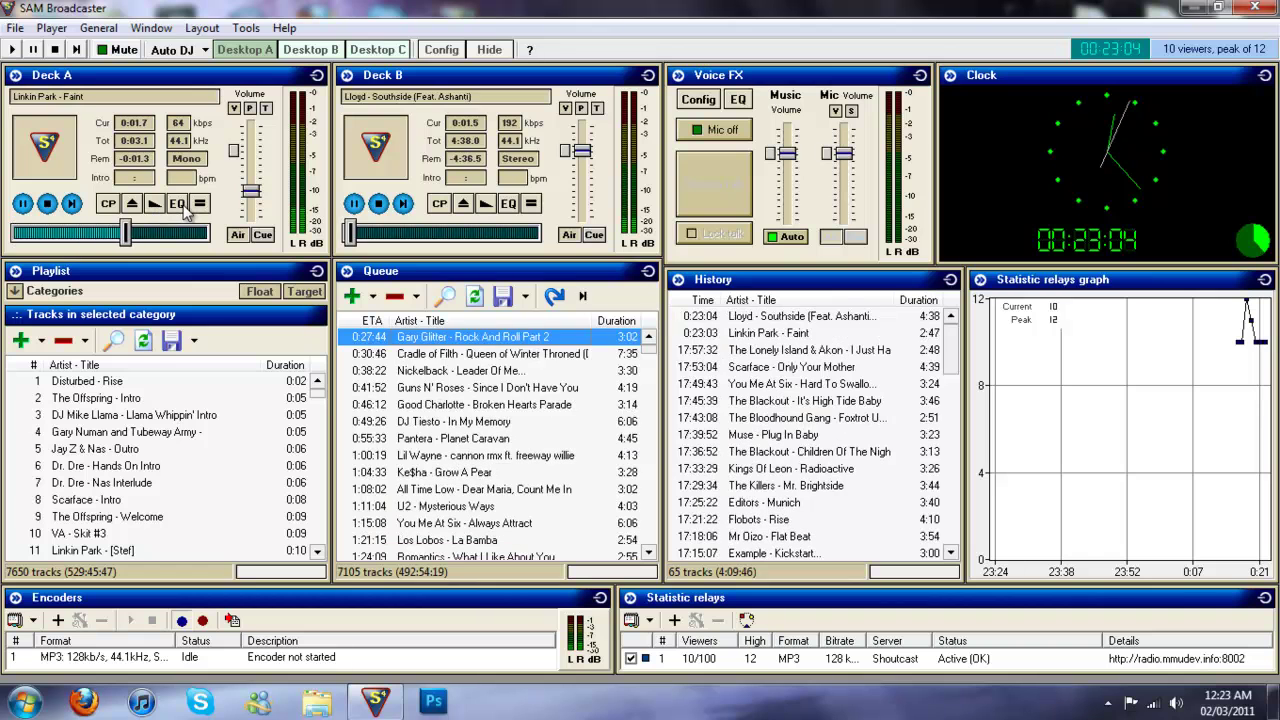
click(355, 204)
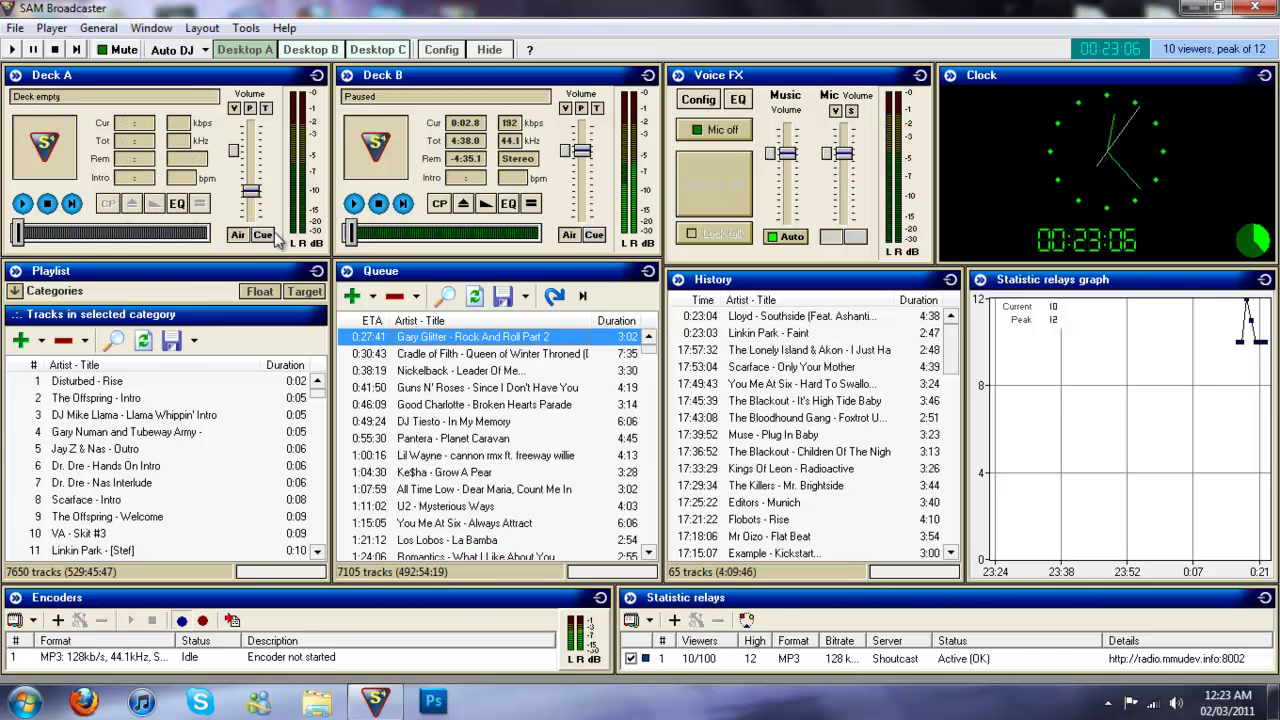
- Empty Deck B, view its EQ, and load Gary Glitter - Rock And Roll Part 2 onto it
click(488, 204)
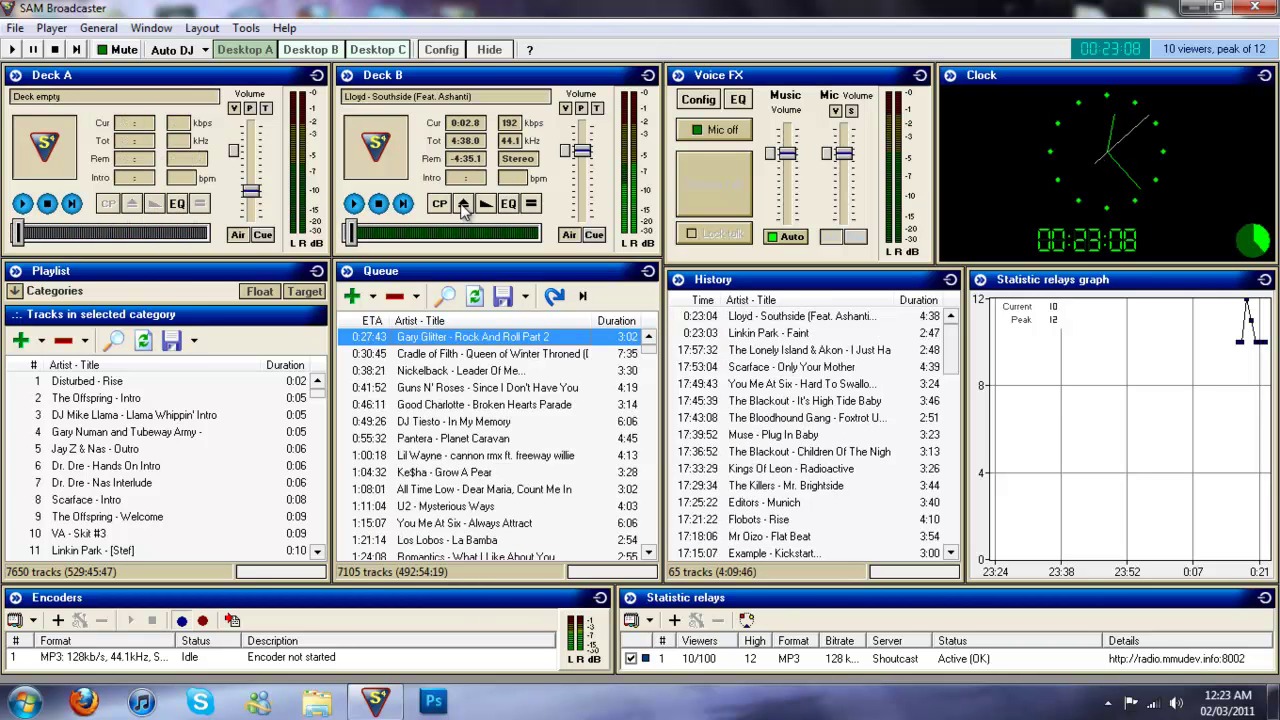
click(530, 205)
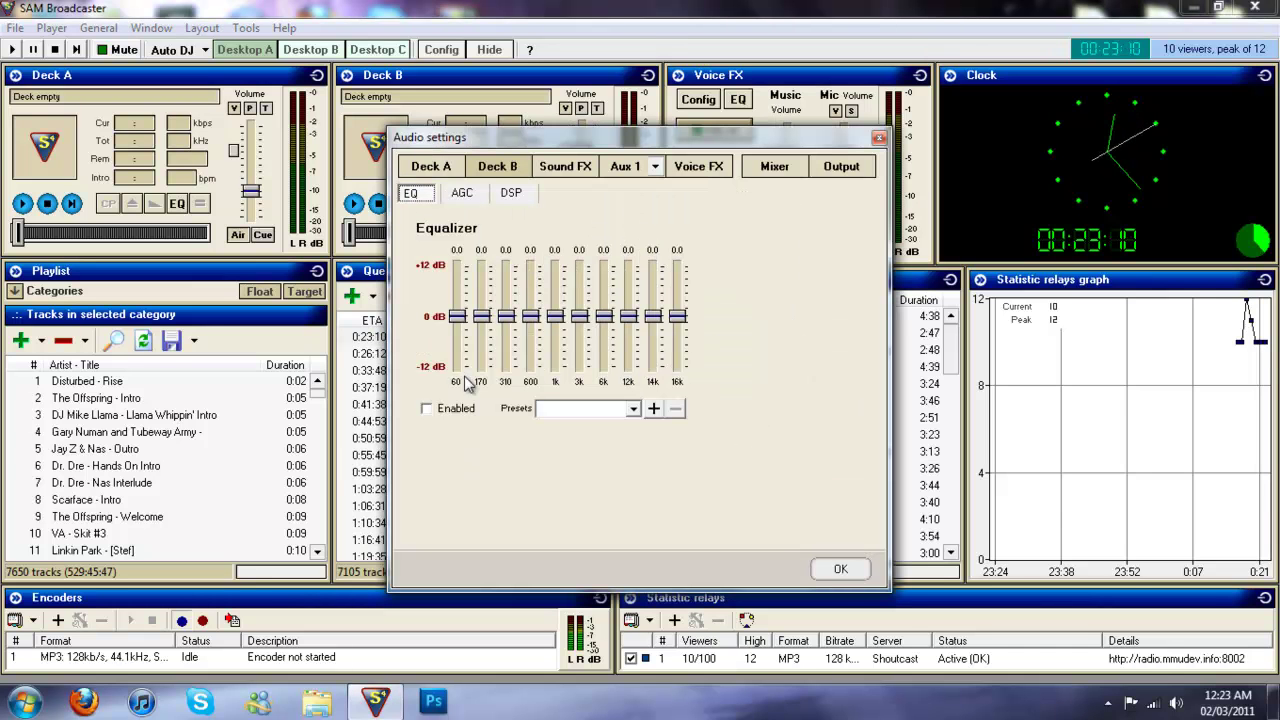
click(841, 569)
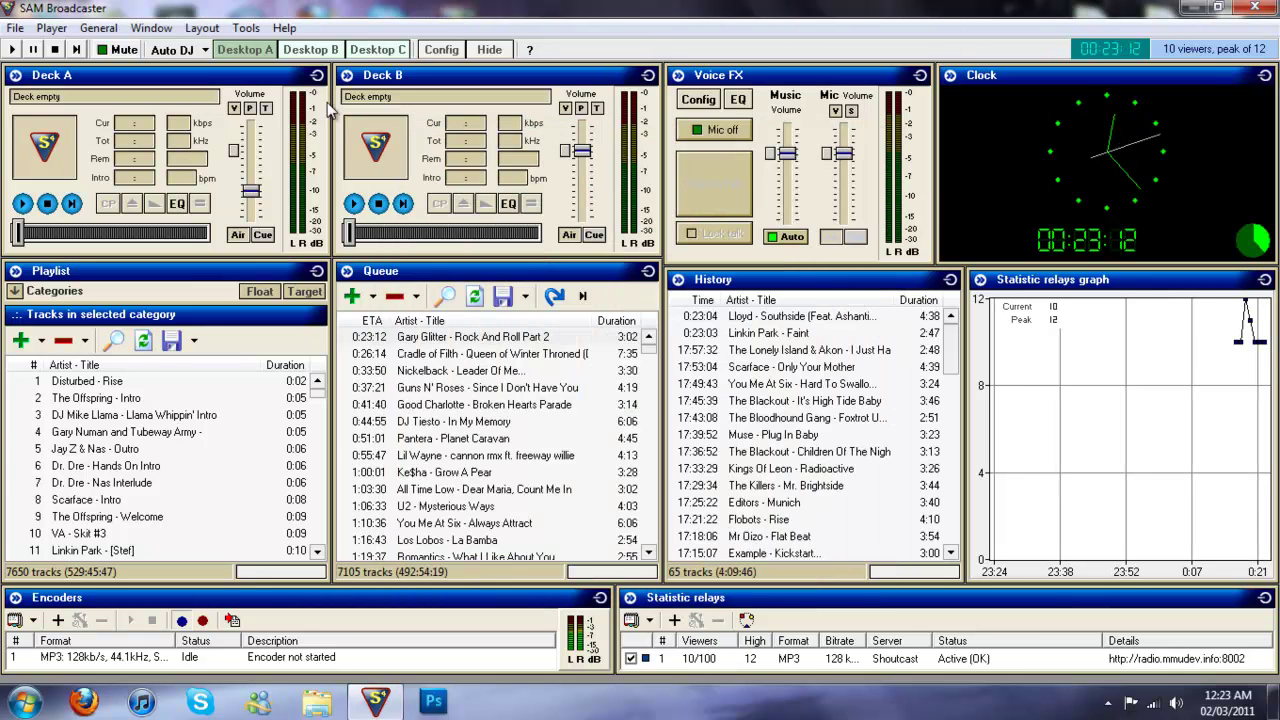
click(428, 338)
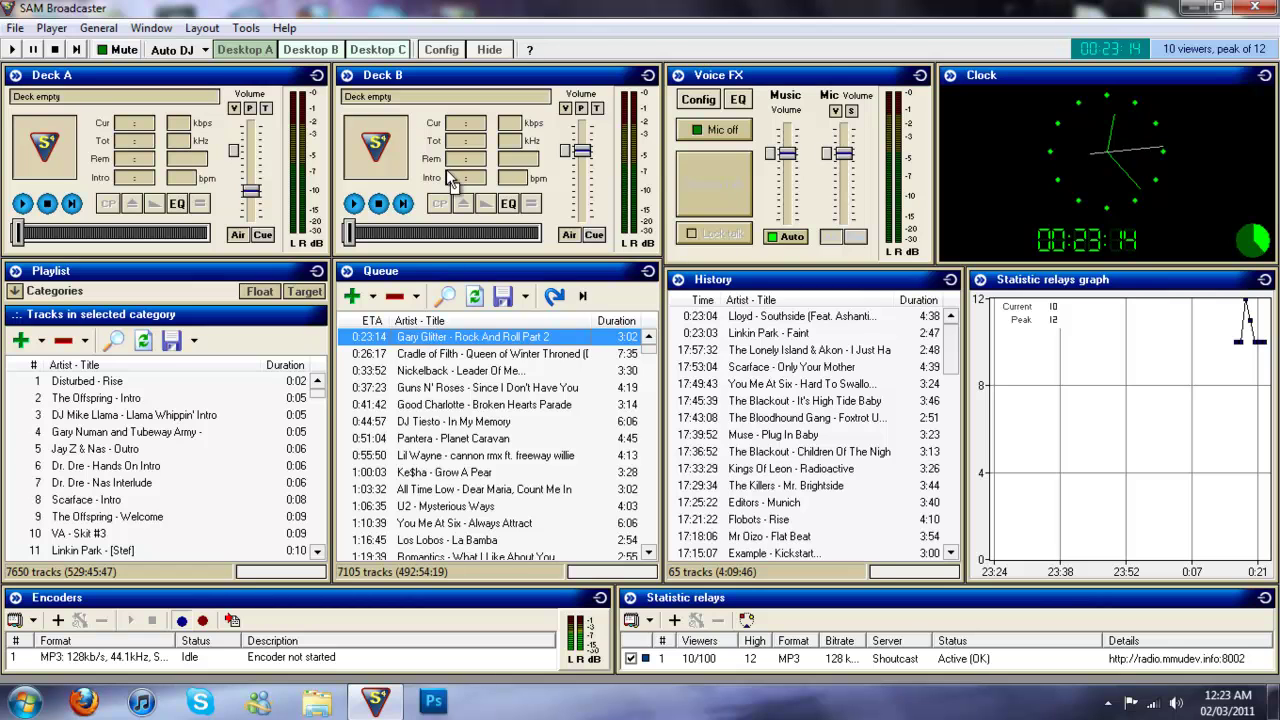
drag(455, 177, 546, 220)
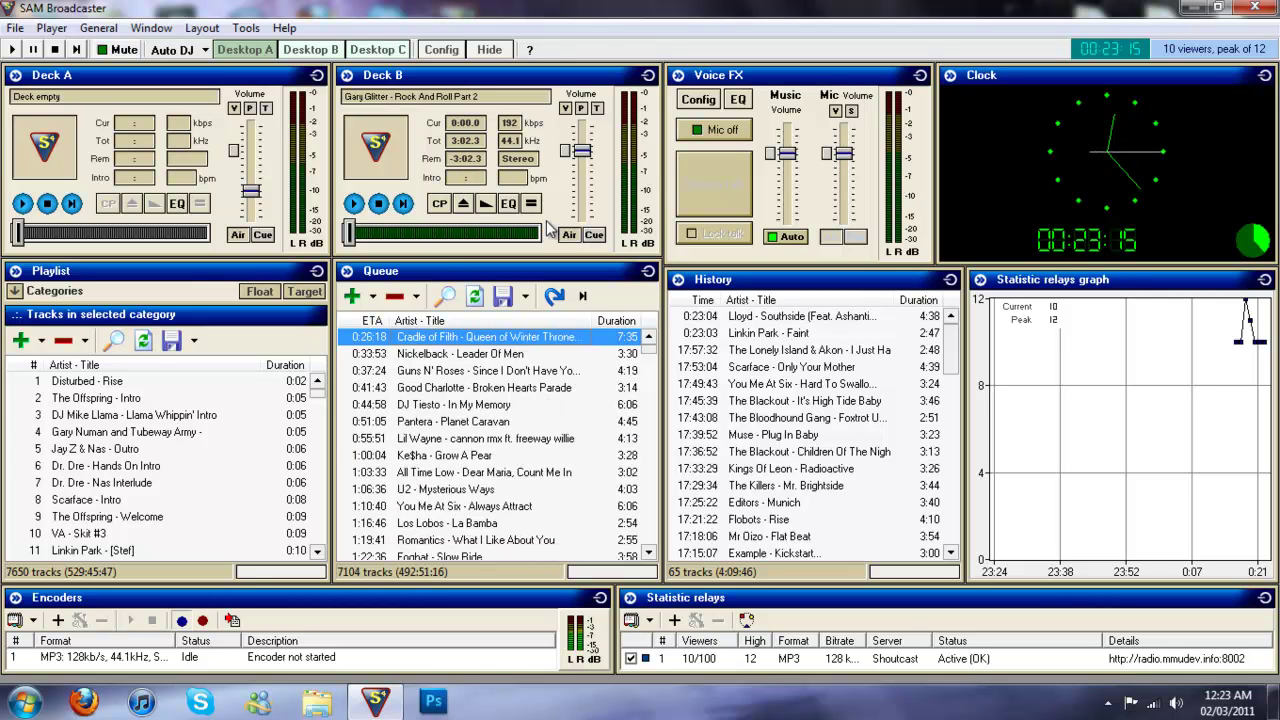
- Raise Deck B's pitch to +25%, try tempo at -25% then 0%, and eject the track
click(581, 108)
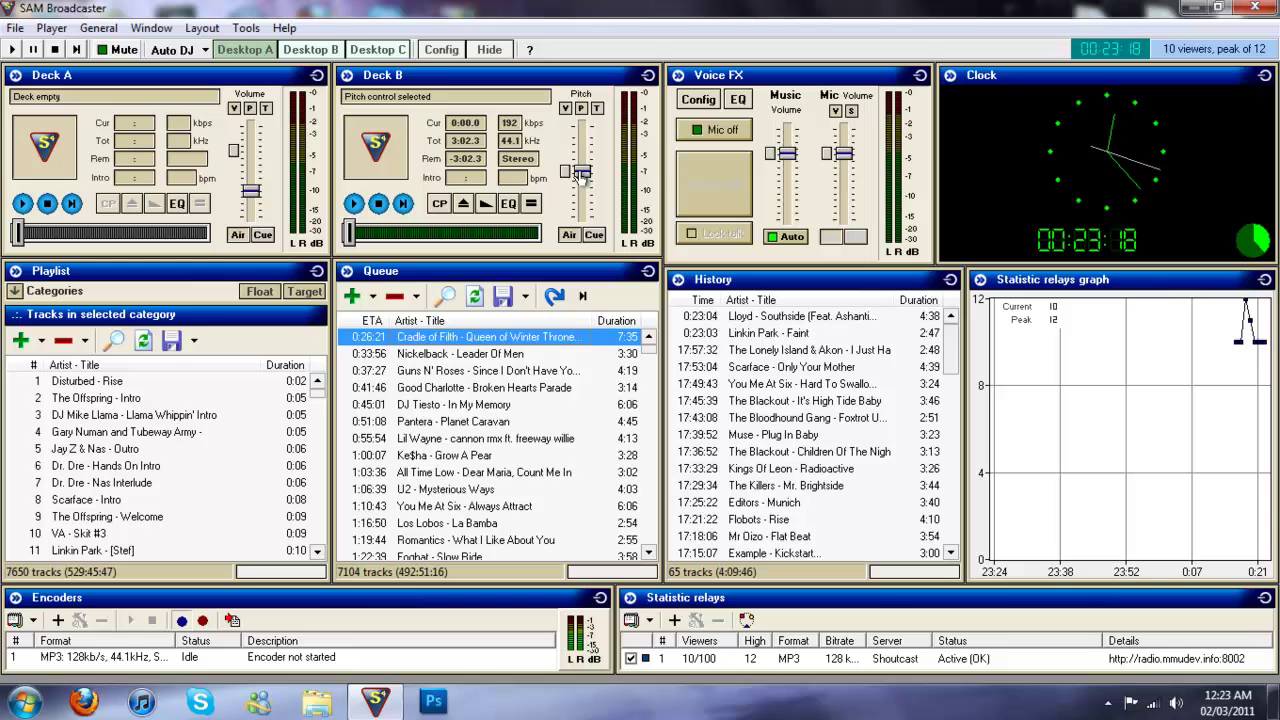
drag(581, 171, 582, 125)
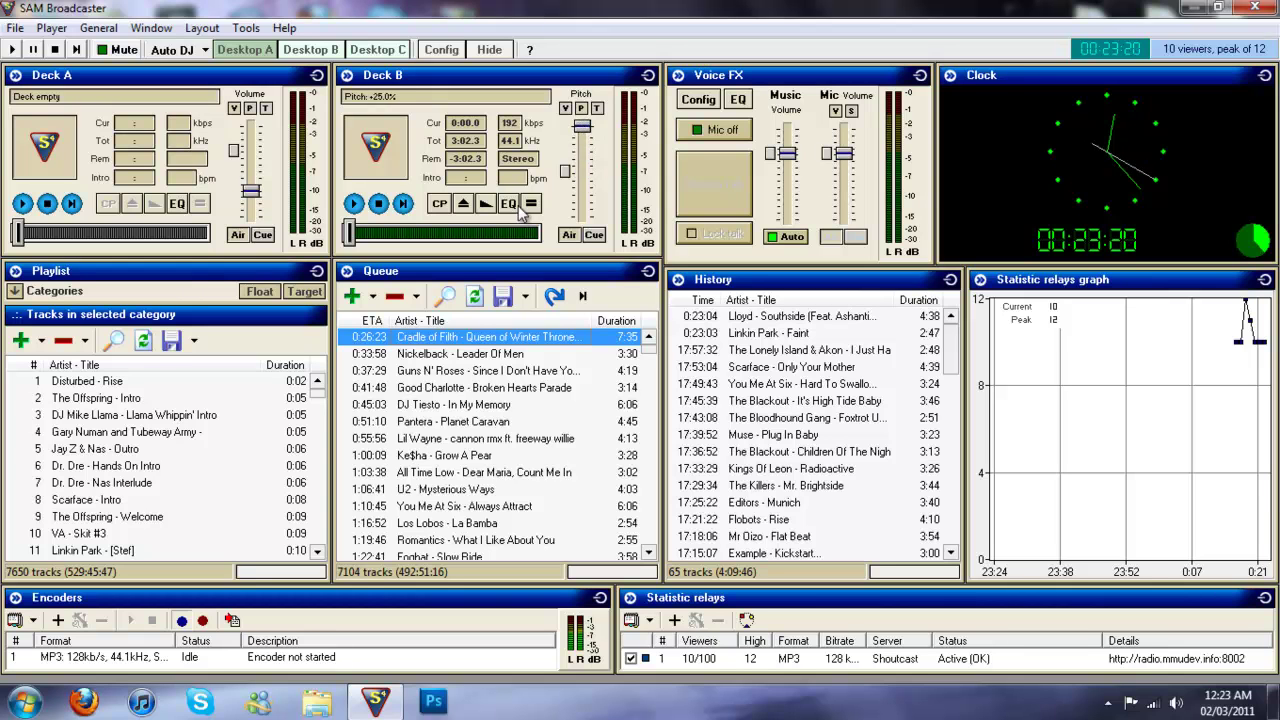
click(597, 108)
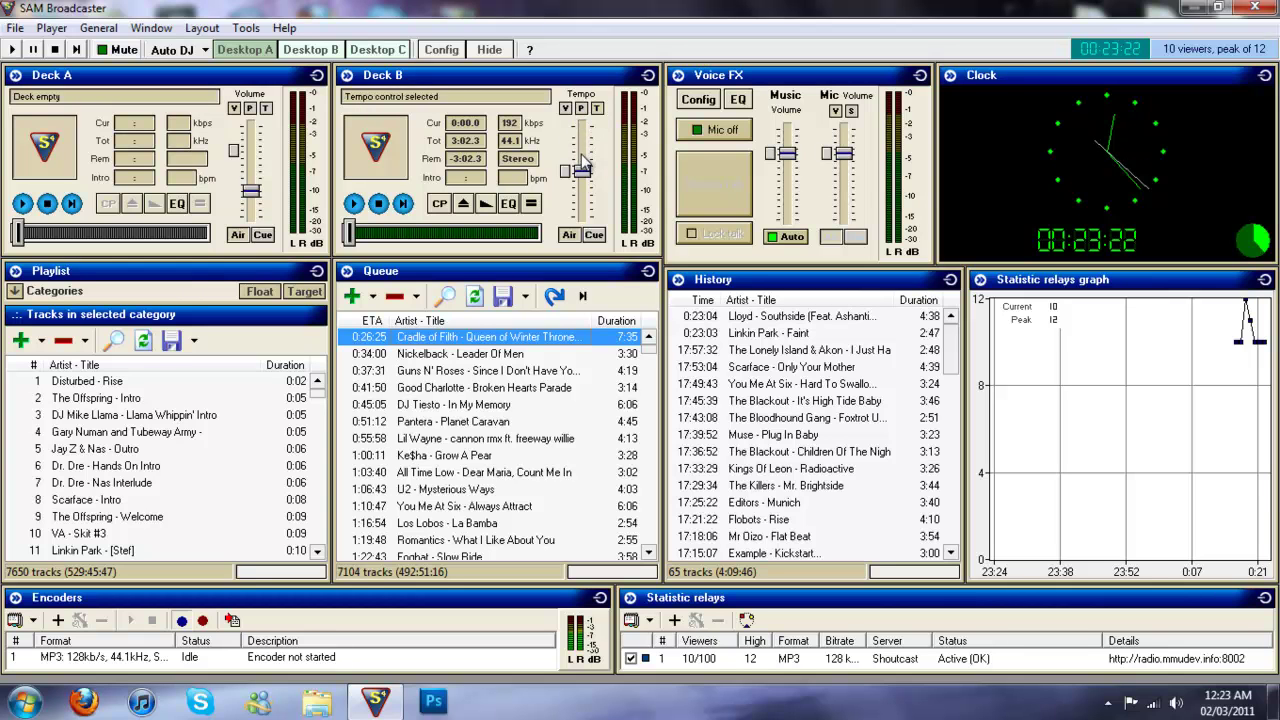
drag(582, 173, 586, 231)
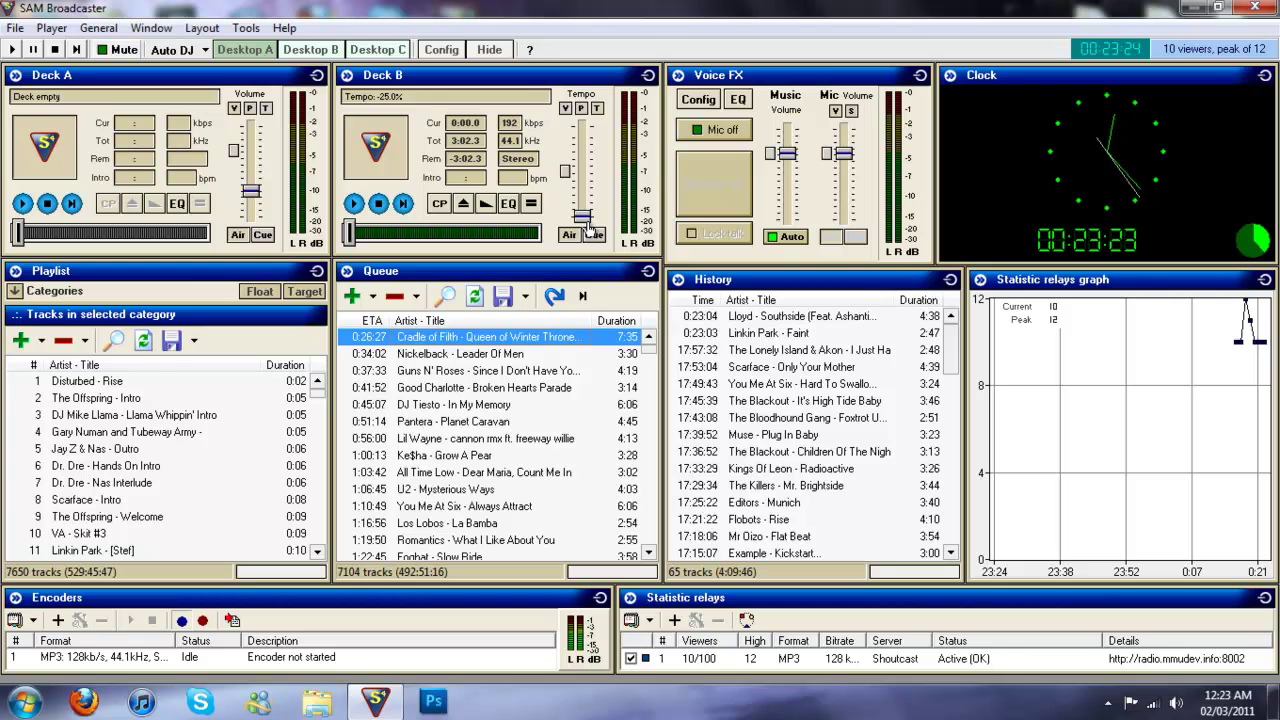
drag(582, 216, 582, 171)
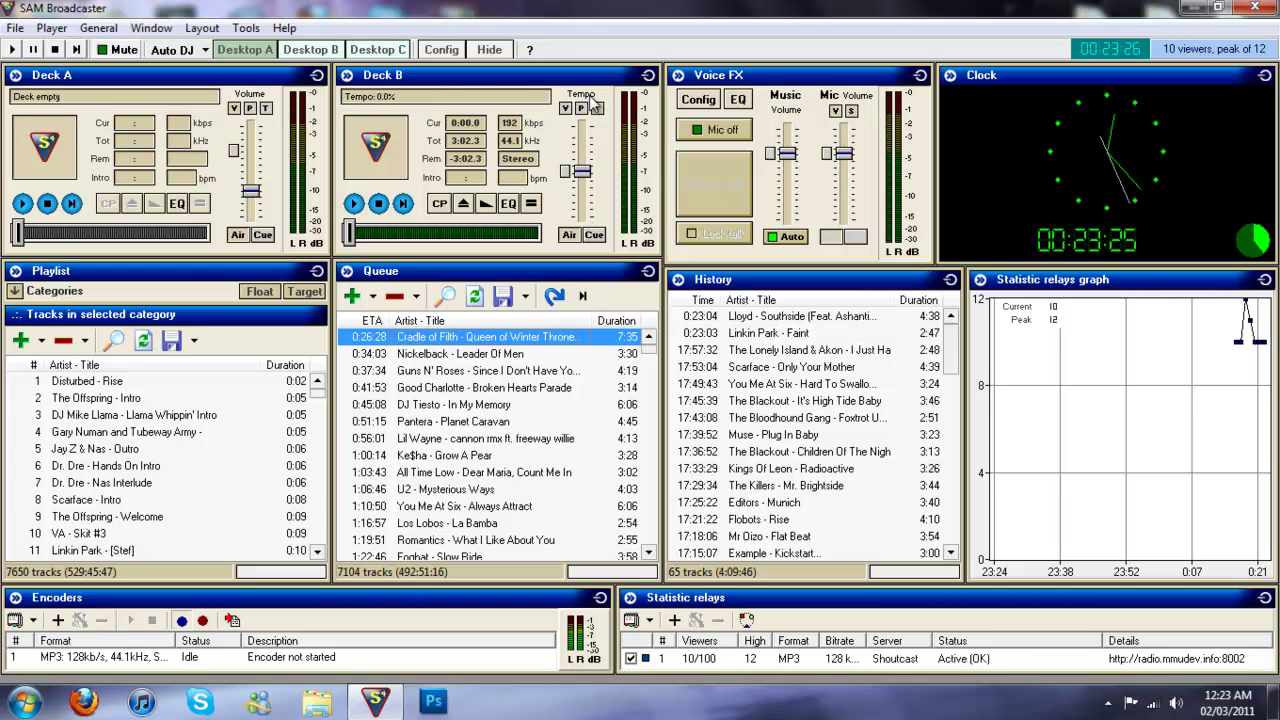
click(581, 108)
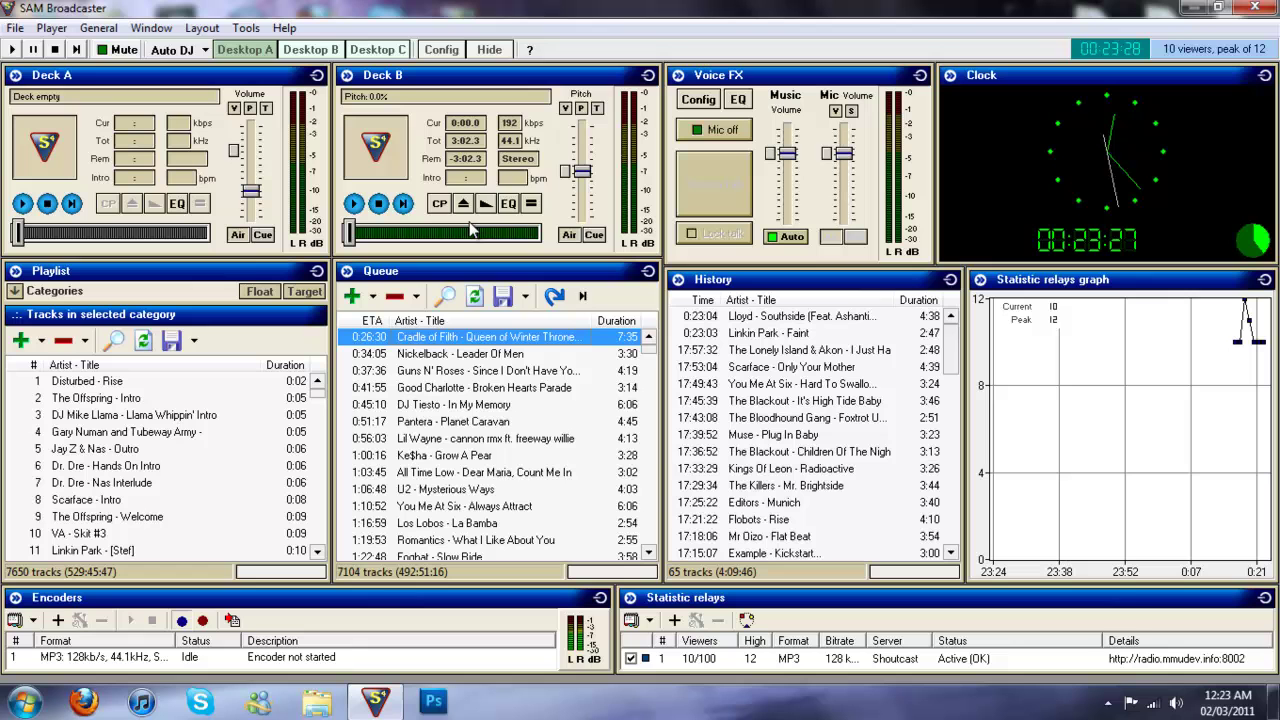
click(462, 204)
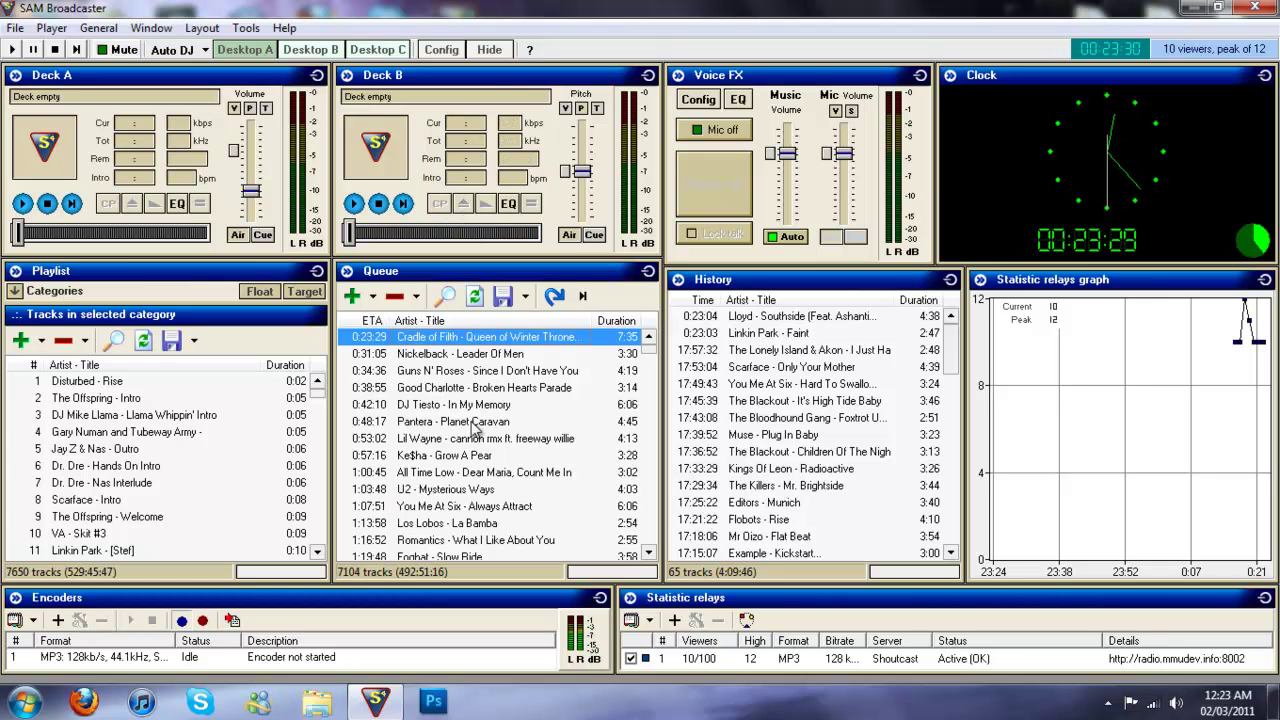
- Browse the playlist categories and layouts, then load Cradle of Filth's queued track onto Deck B and eject it
click(38, 410)
scroll(100, 420, down, 3)
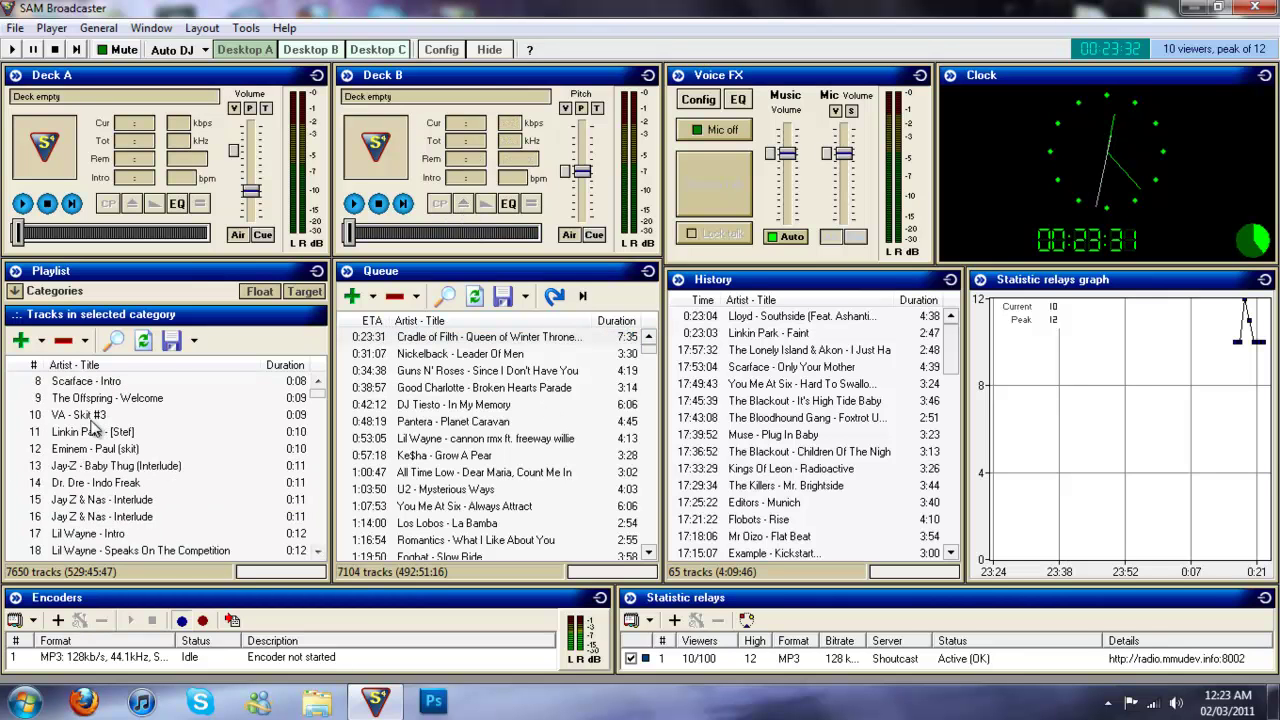
key(Home)
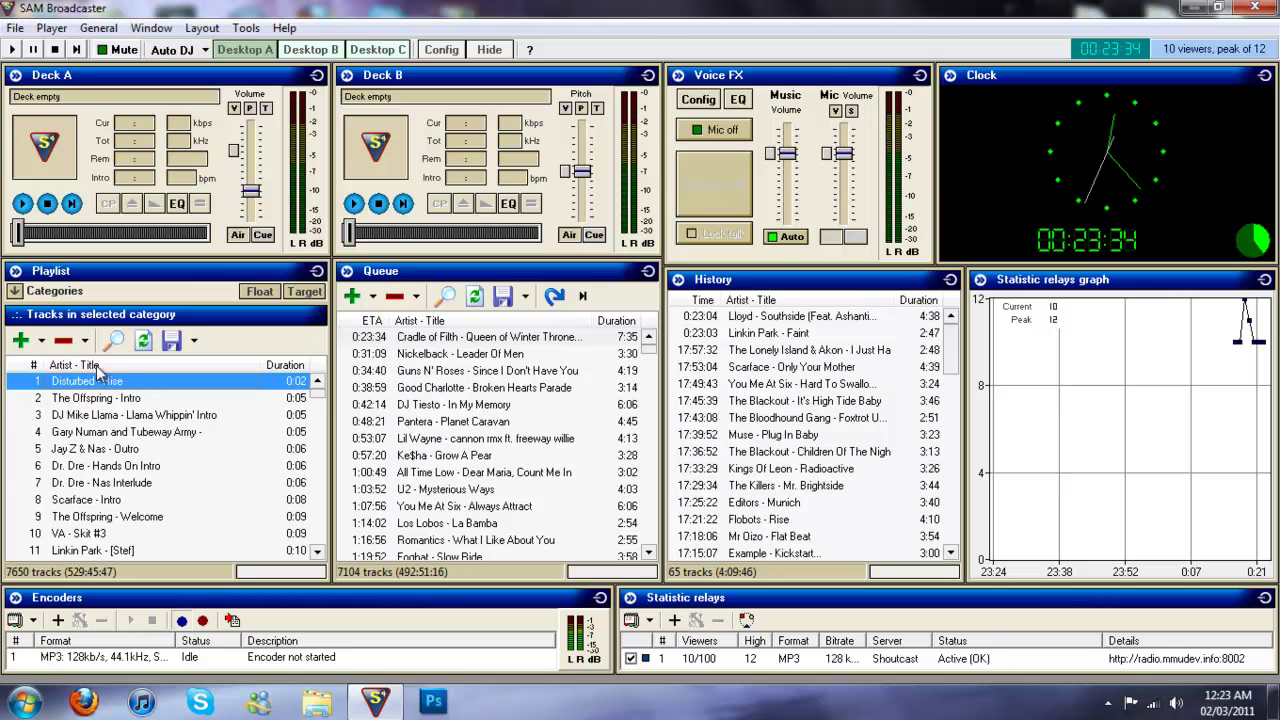
click(26, 291)
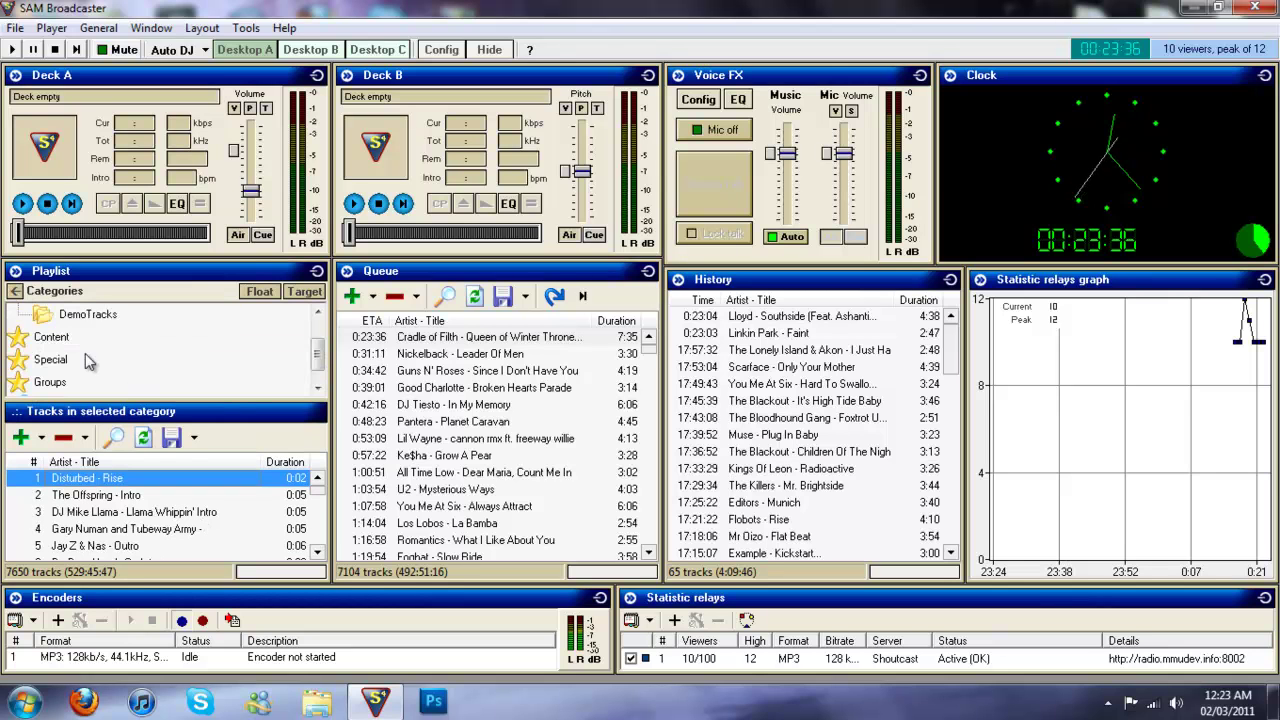
scroll(316, 355, up, 2)
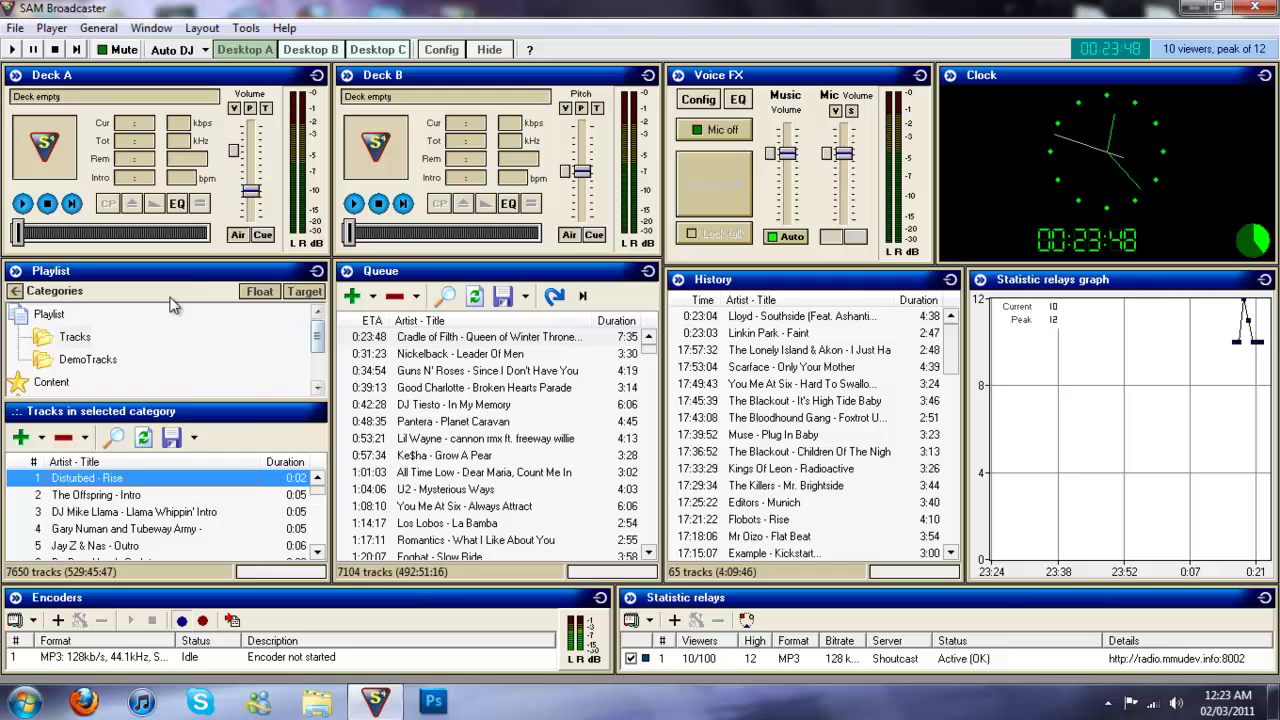
click(15, 291)
click(15, 291)
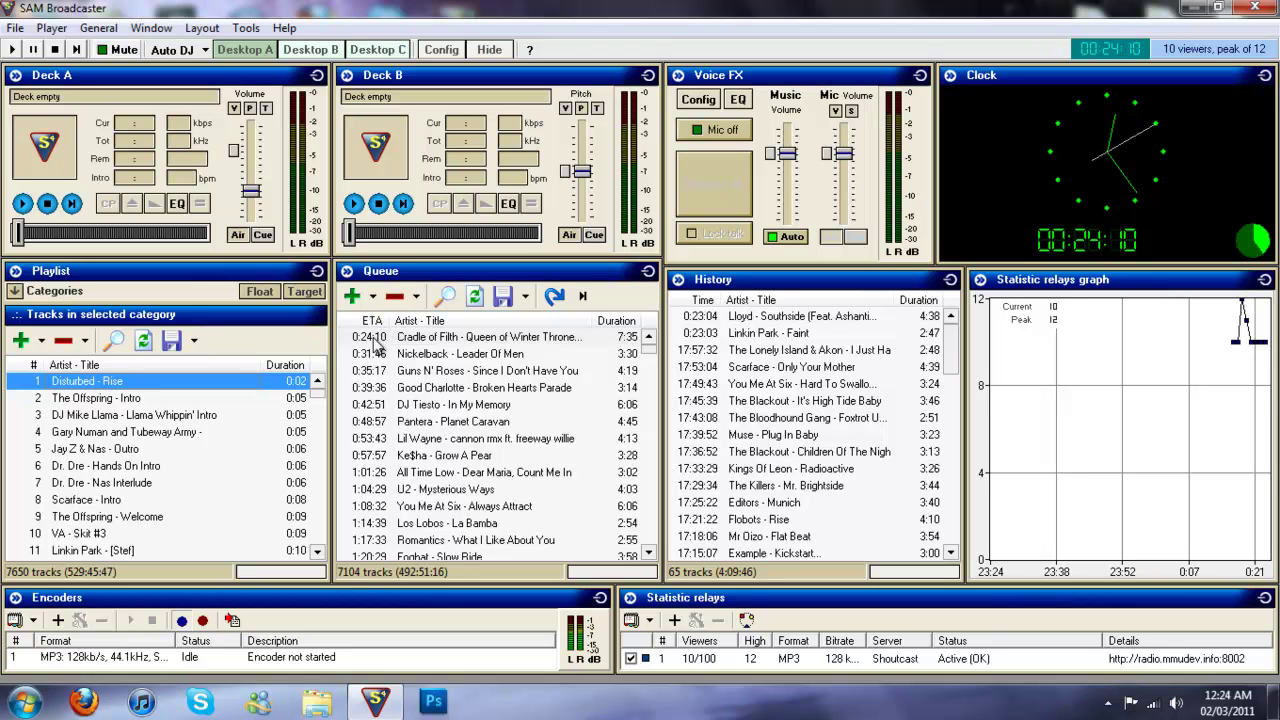
drag(380, 338, 368, 204)
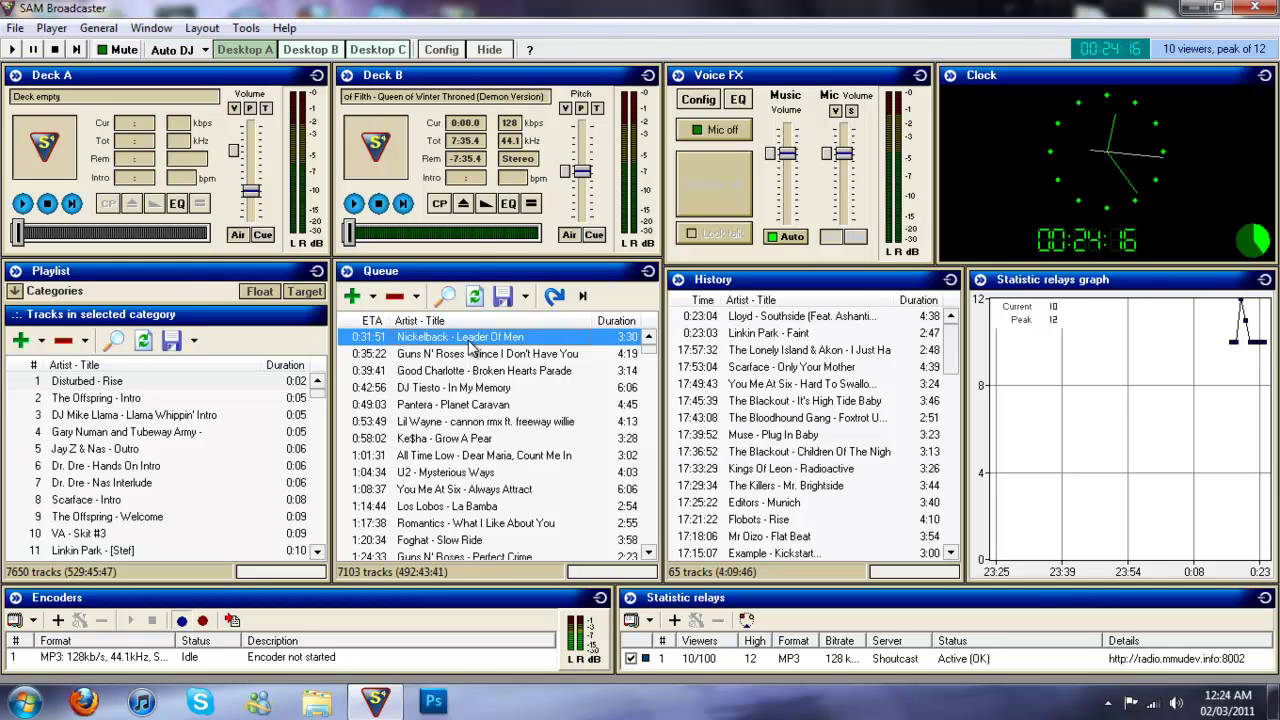
click(464, 204)
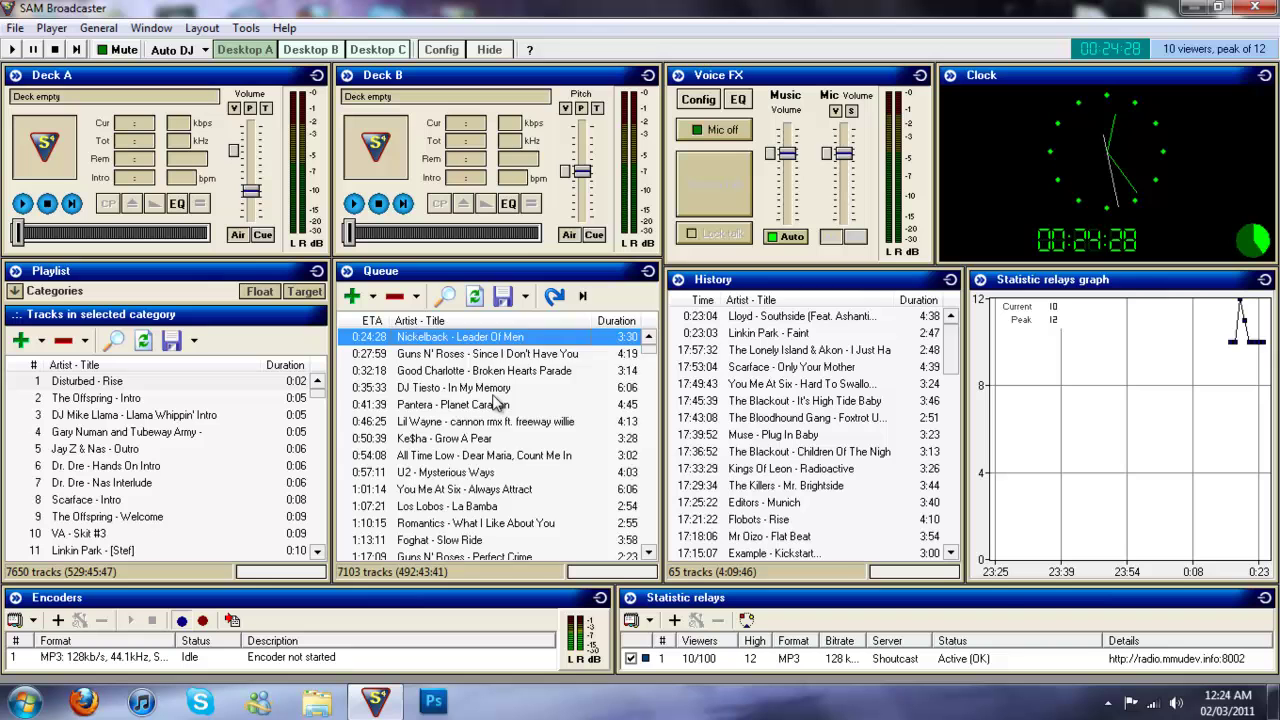
- Select Dr. Dre - Nas Interlude in the playlist and switch the station to Manual DJ mode
scroll(520, 430, down, 1)
scroll(507, 478, up, 1)
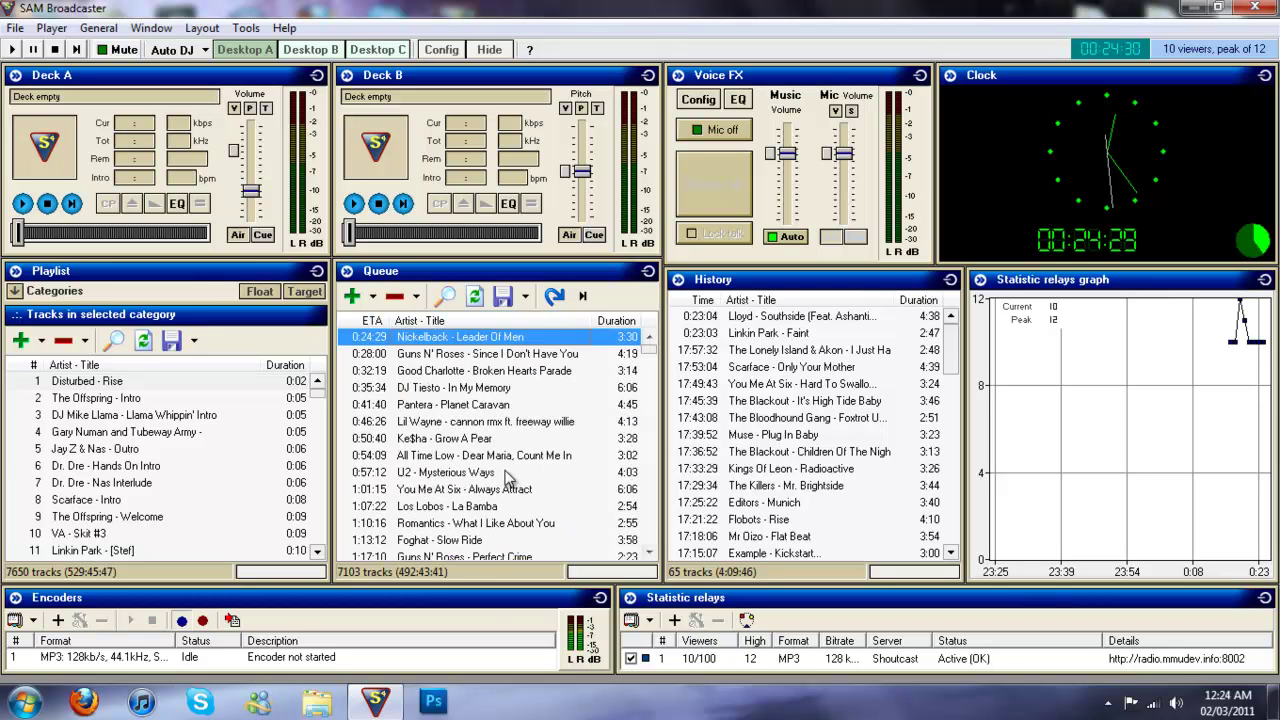
click(143, 482)
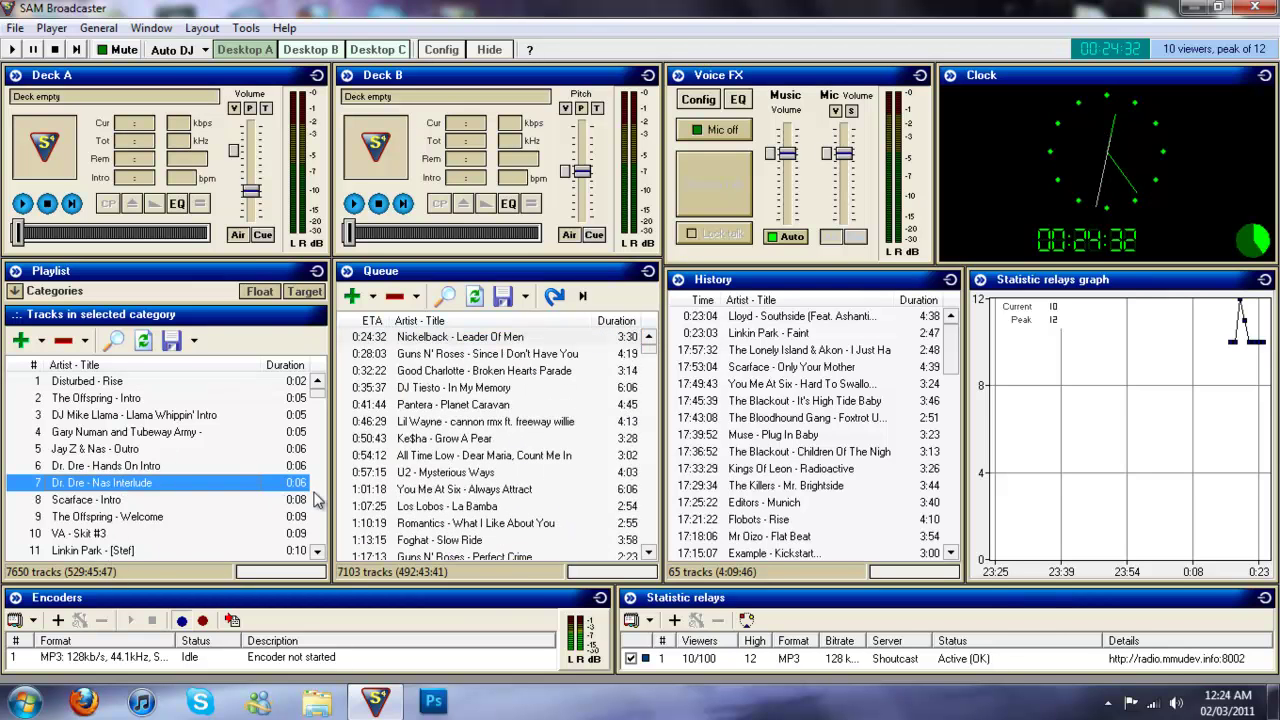
click(186, 50)
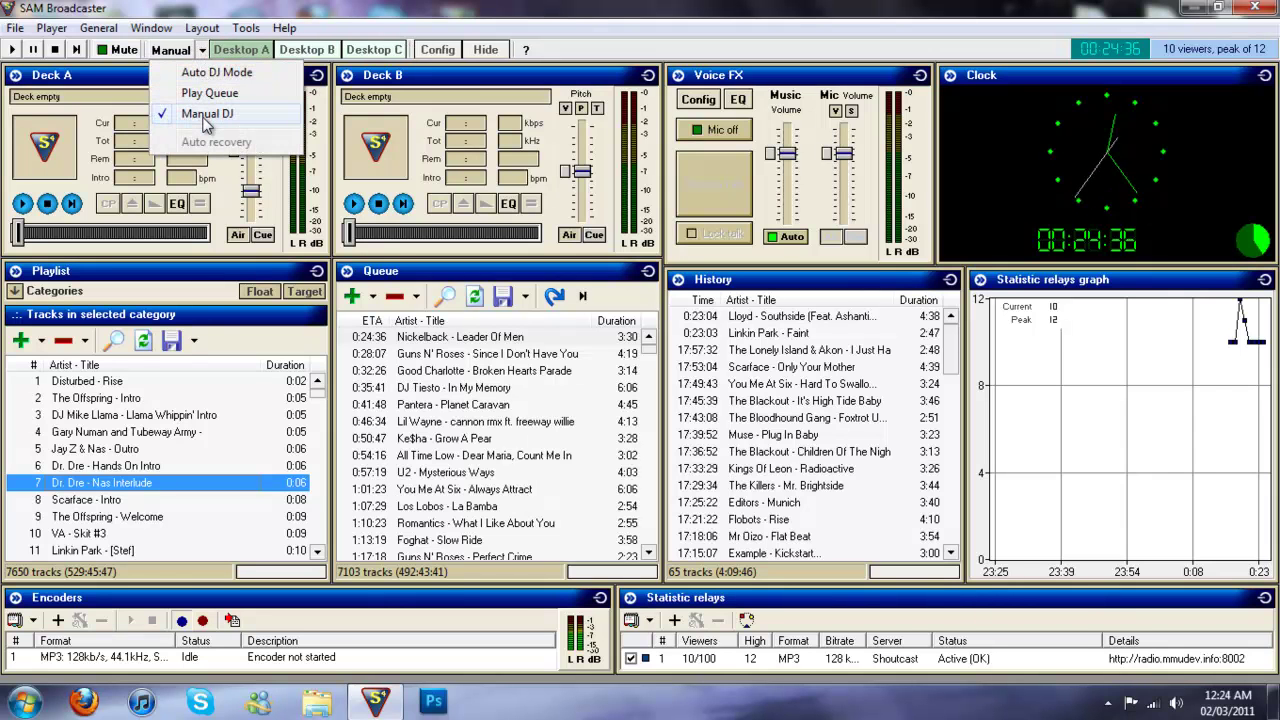
click(205, 114)
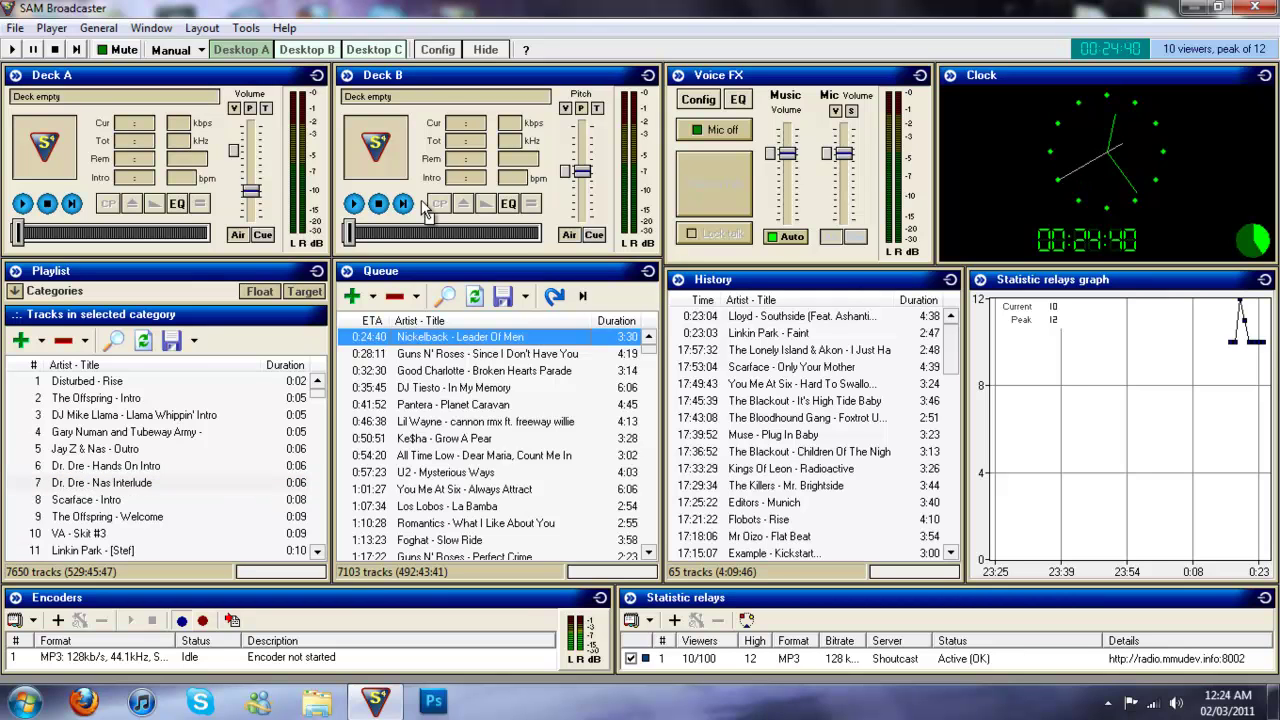
- Play Nickelback - Leader Of Men from near its end on Deck B, lowering then resetting volume to 0 dB
drag(436, 340, 428, 135)
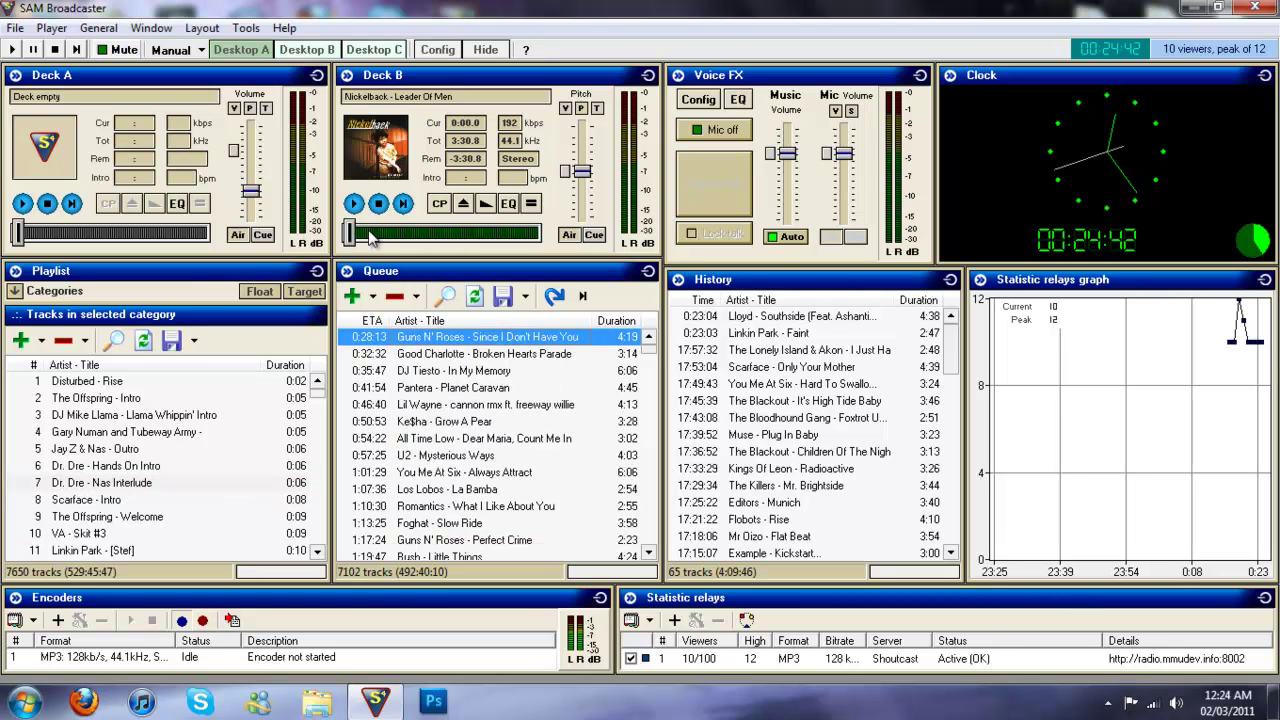
drag(350, 232, 516, 232)
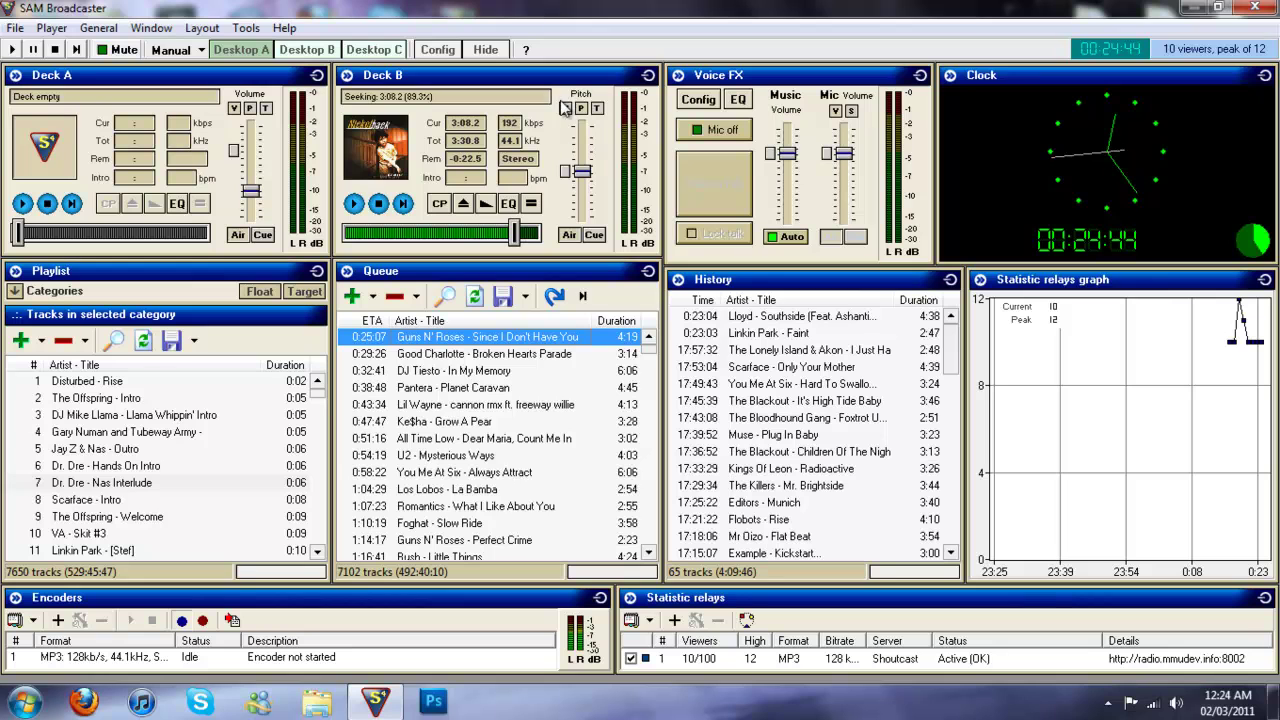
click(566, 108)
drag(581, 171, 581, 201)
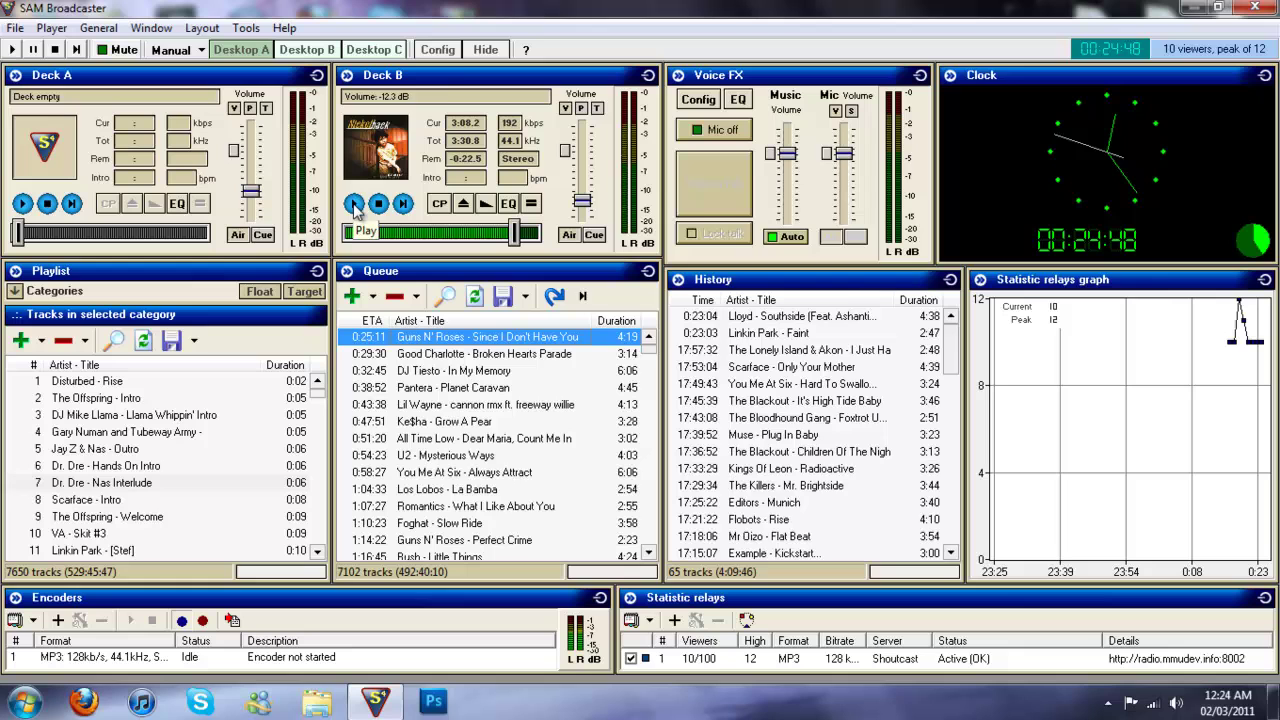
click(355, 204)
drag(590, 202, 590, 213)
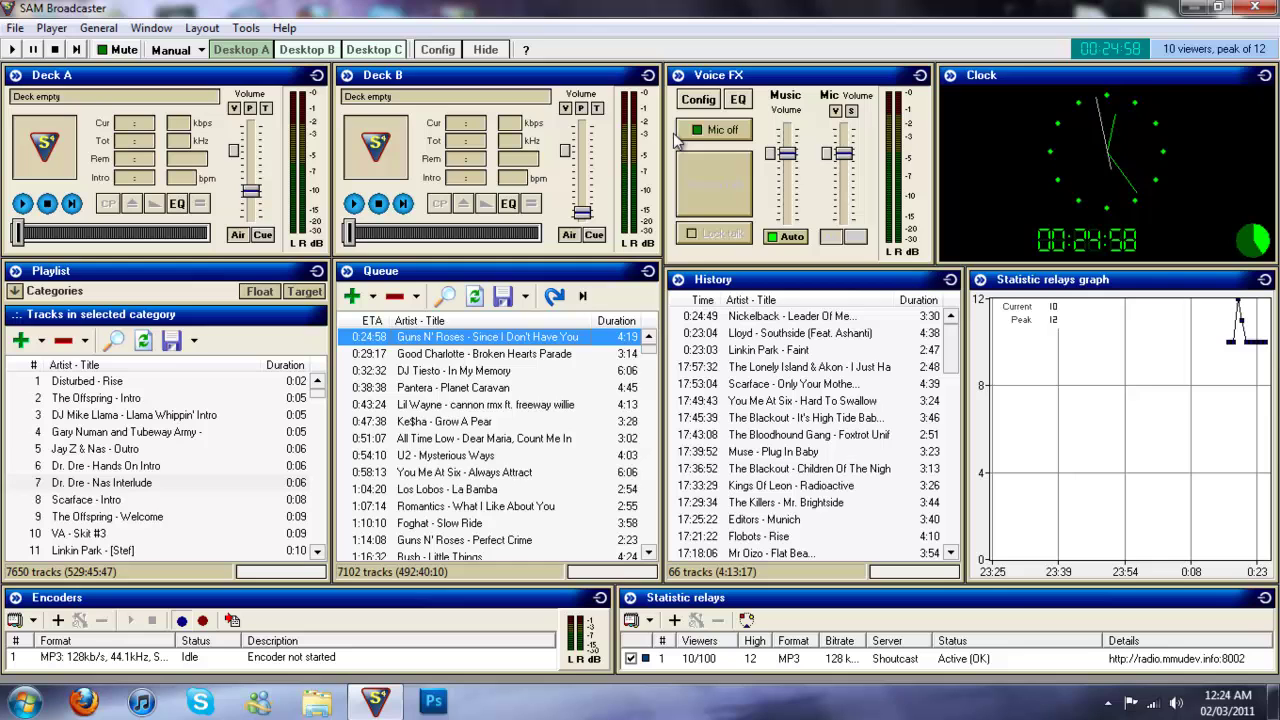
click(564, 150)
- Return to Auto DJ and set Voice FX to record from the Logitech USB microphone
click(163, 50)
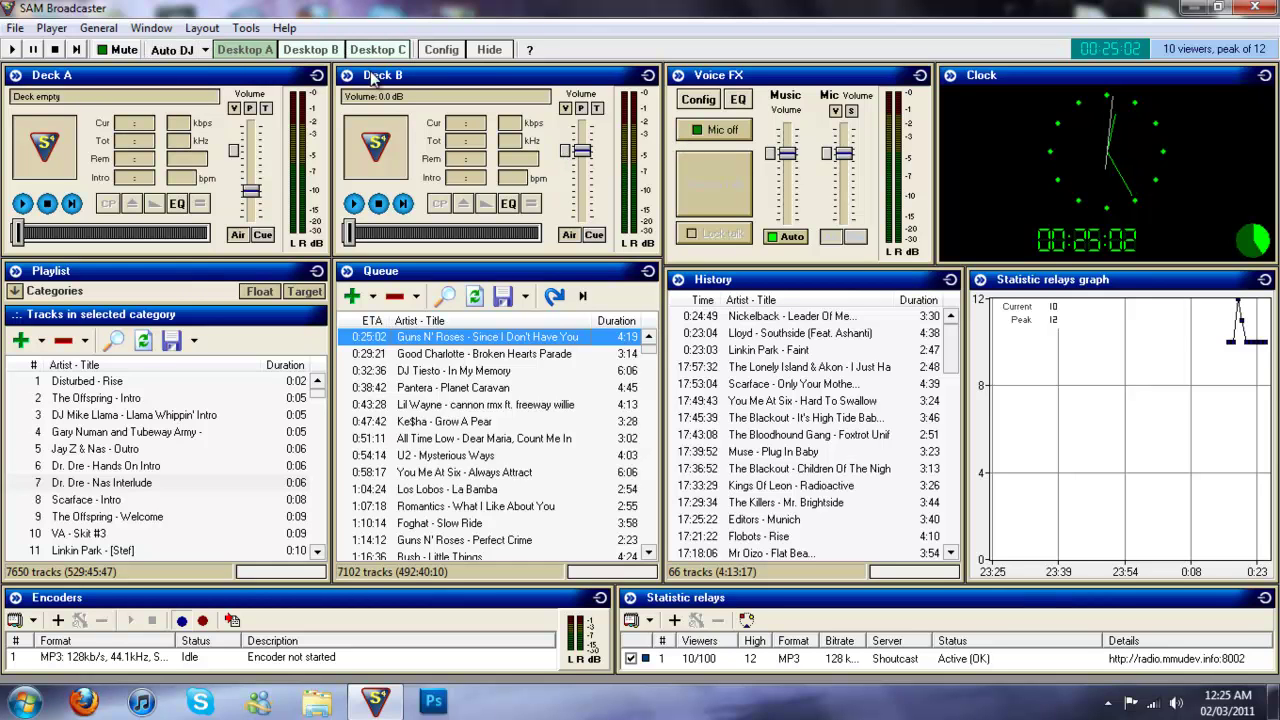
click(700, 100)
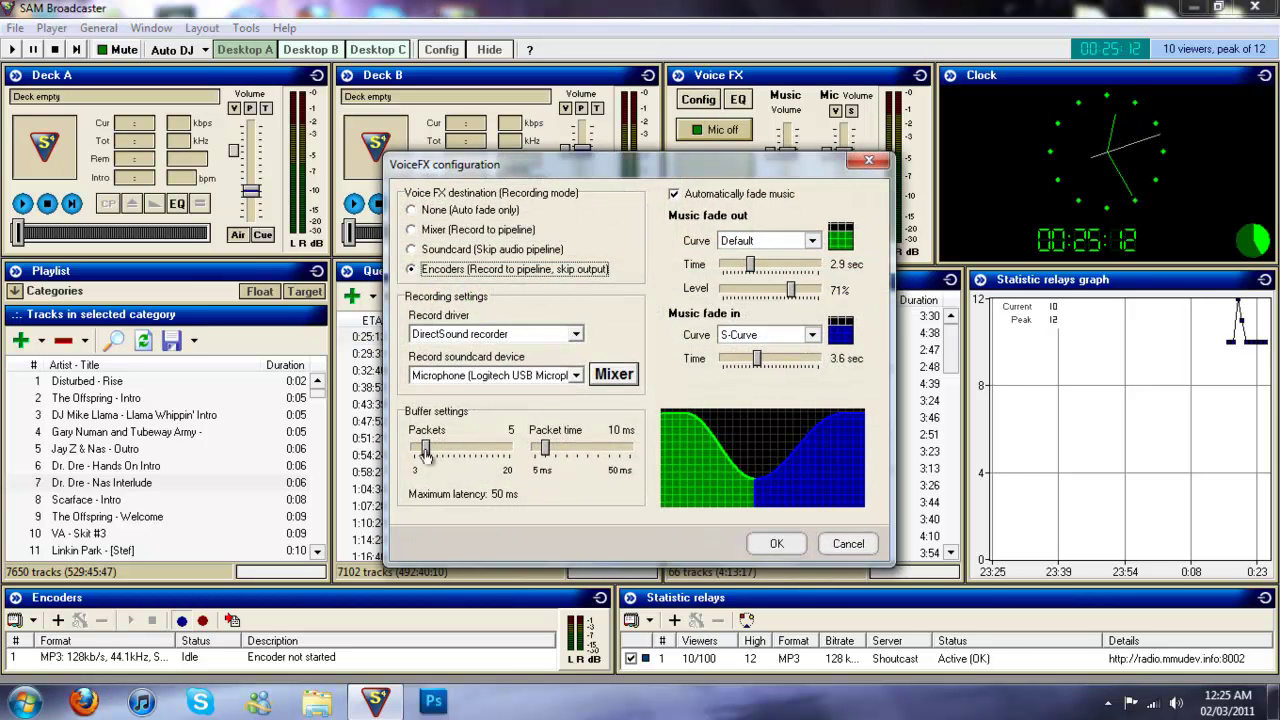
click(575, 375)
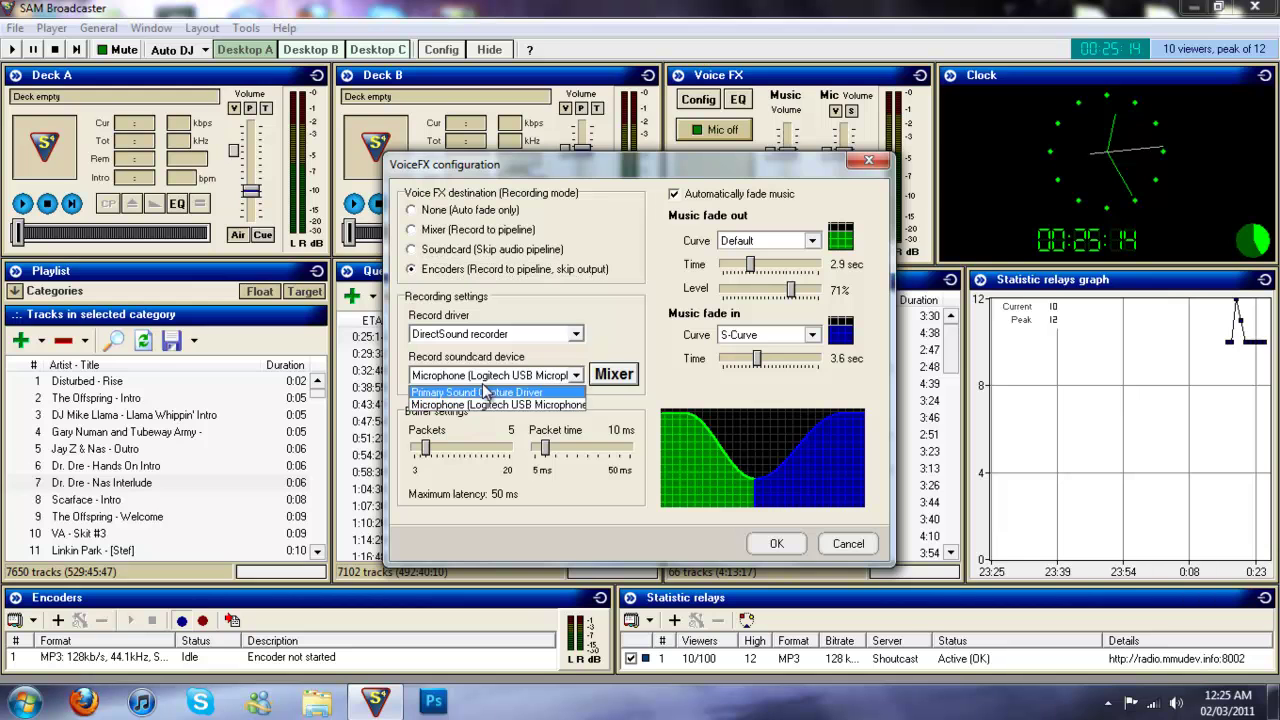
click(478, 411)
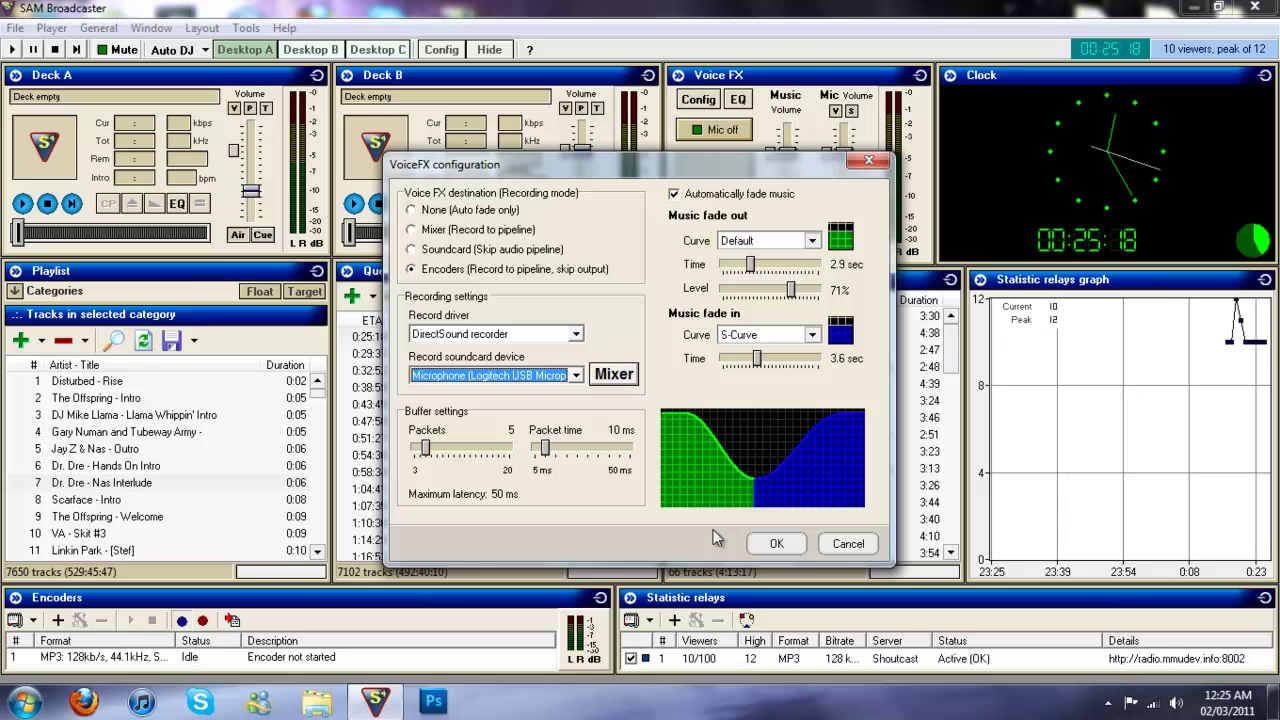
click(778, 543)
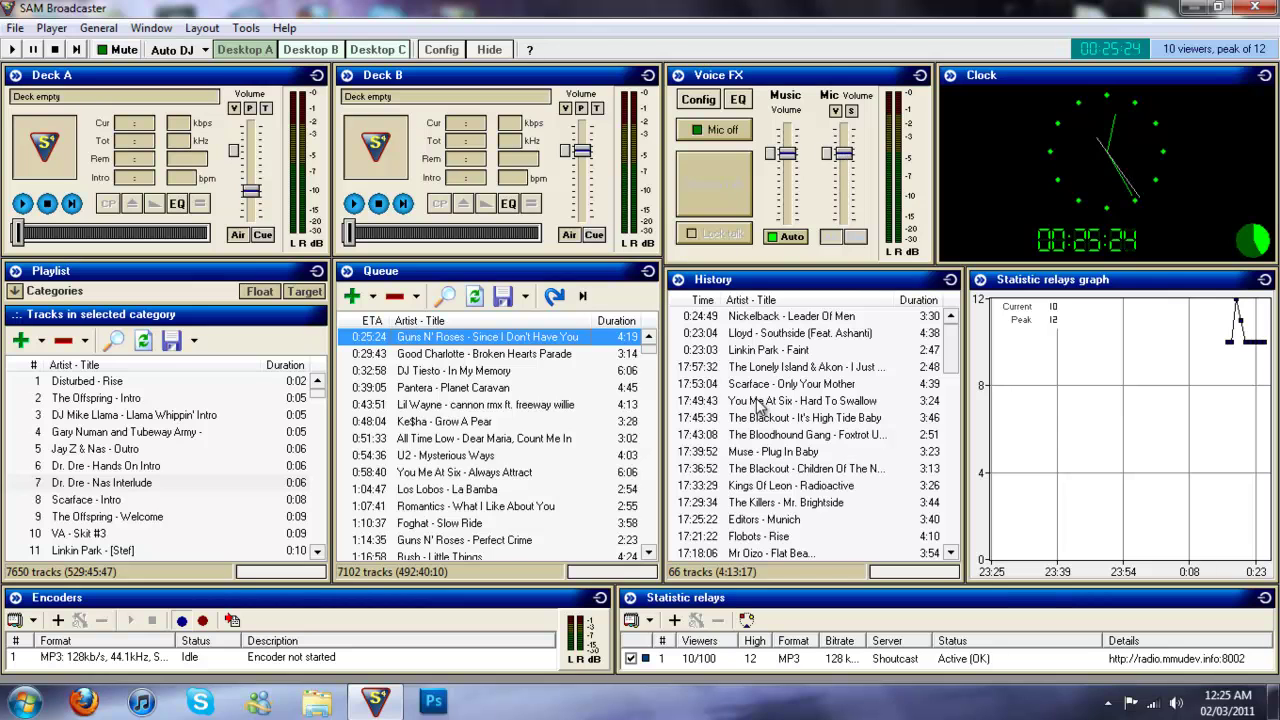
click(794, 318)
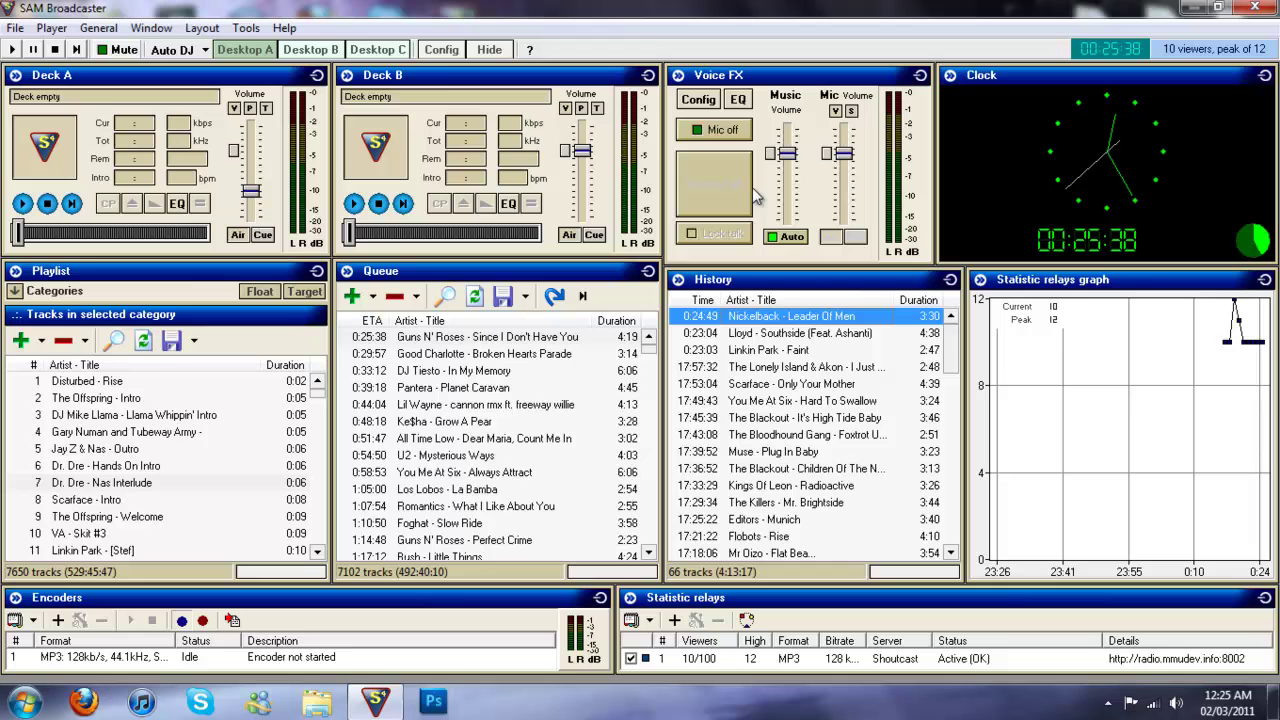
click(155, 30)
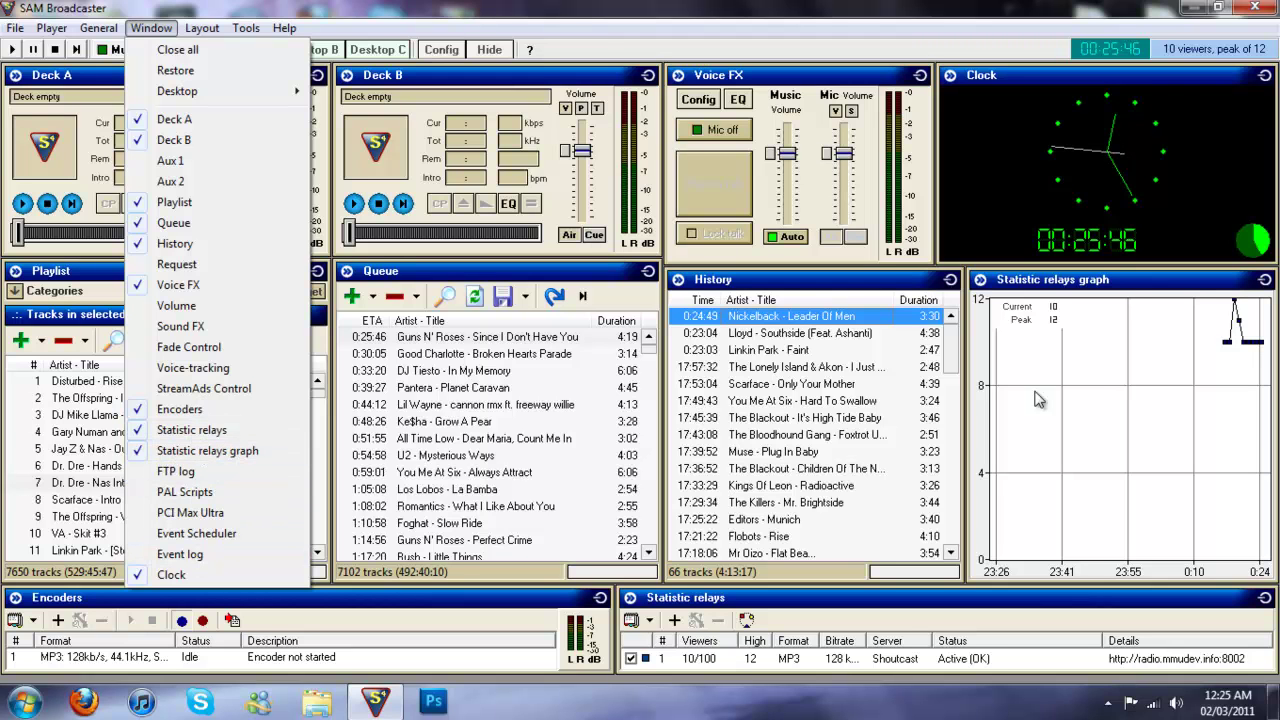
click(1100, 400)
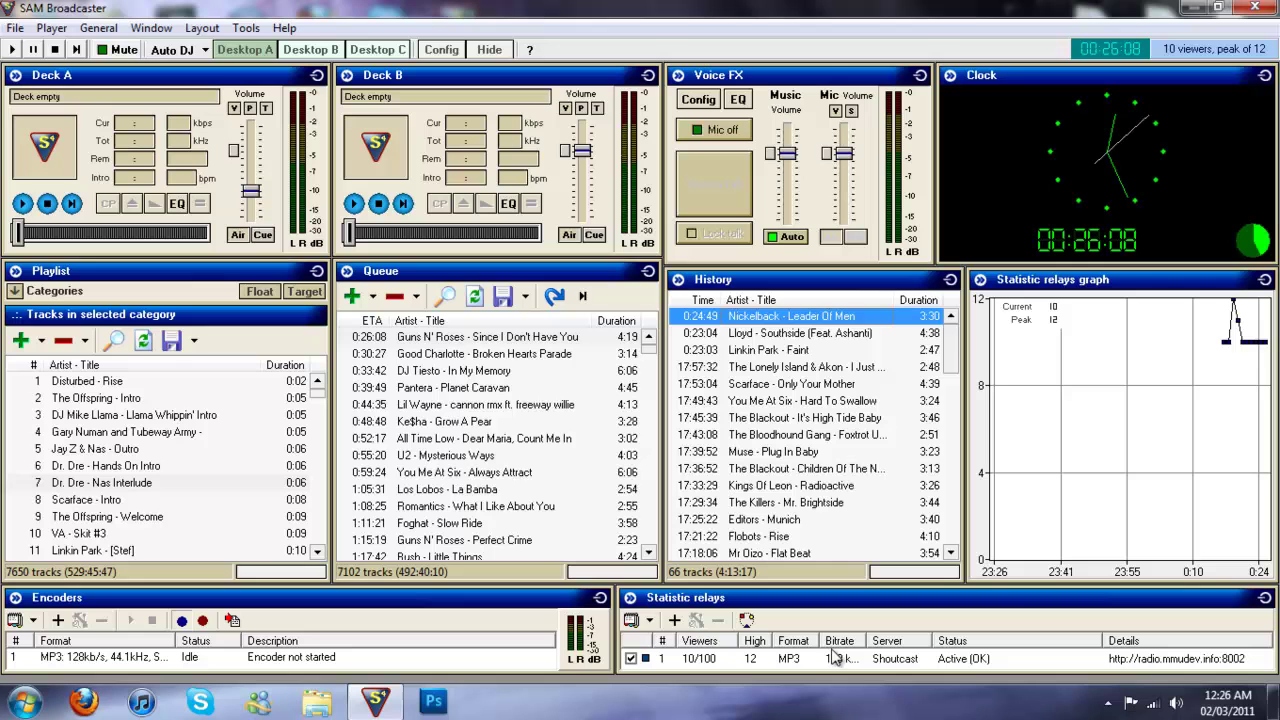
- Start and stop the MP3 encoder, then close SAM Broadcaster
click(205, 663)
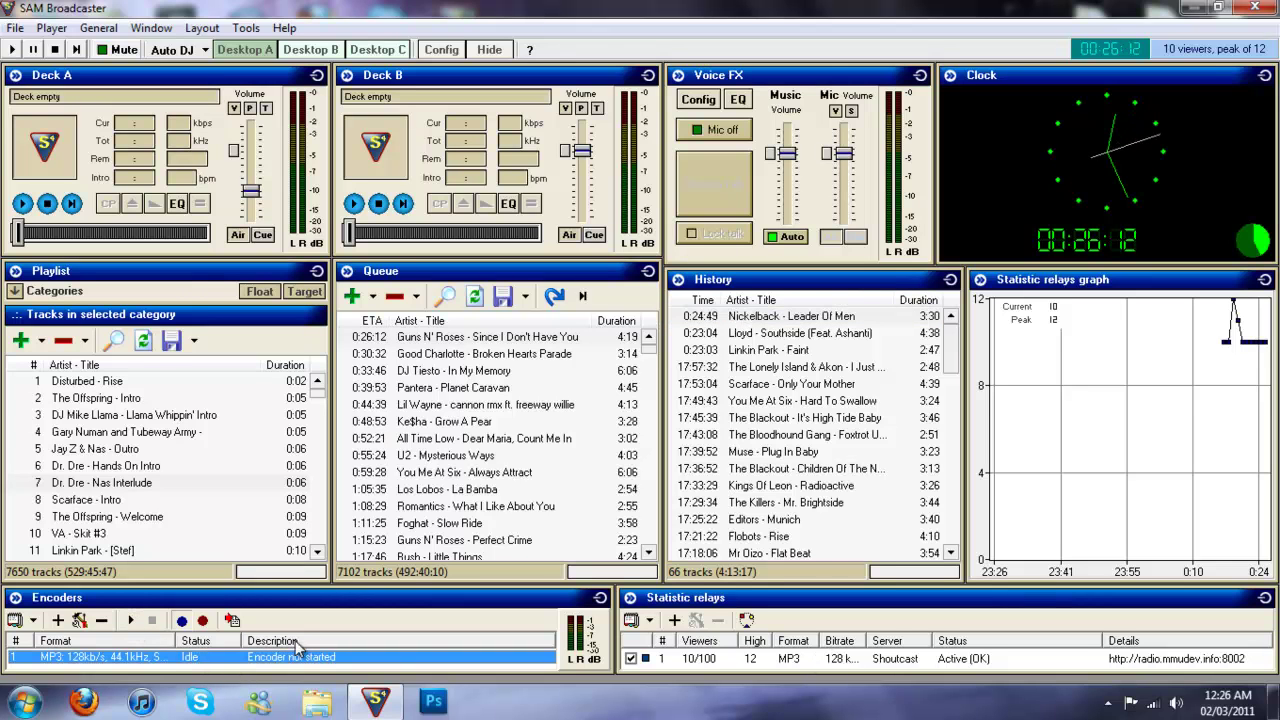
click(131, 621)
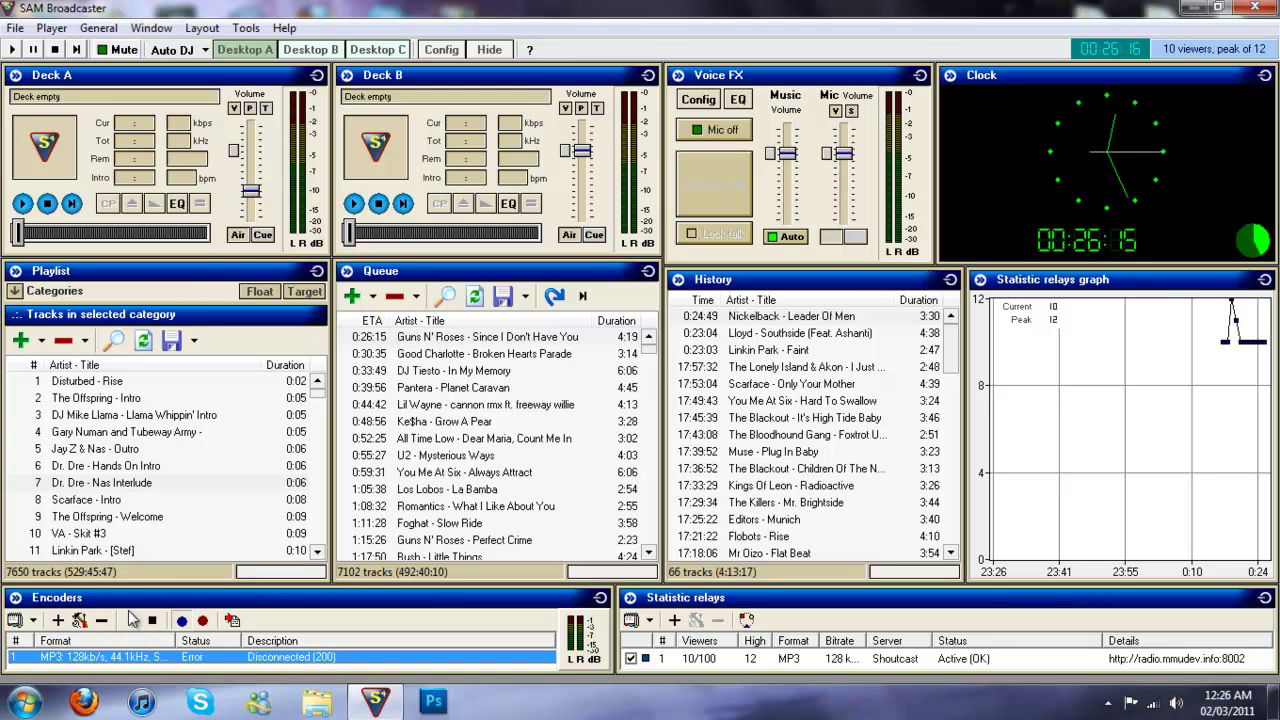
click(157, 621)
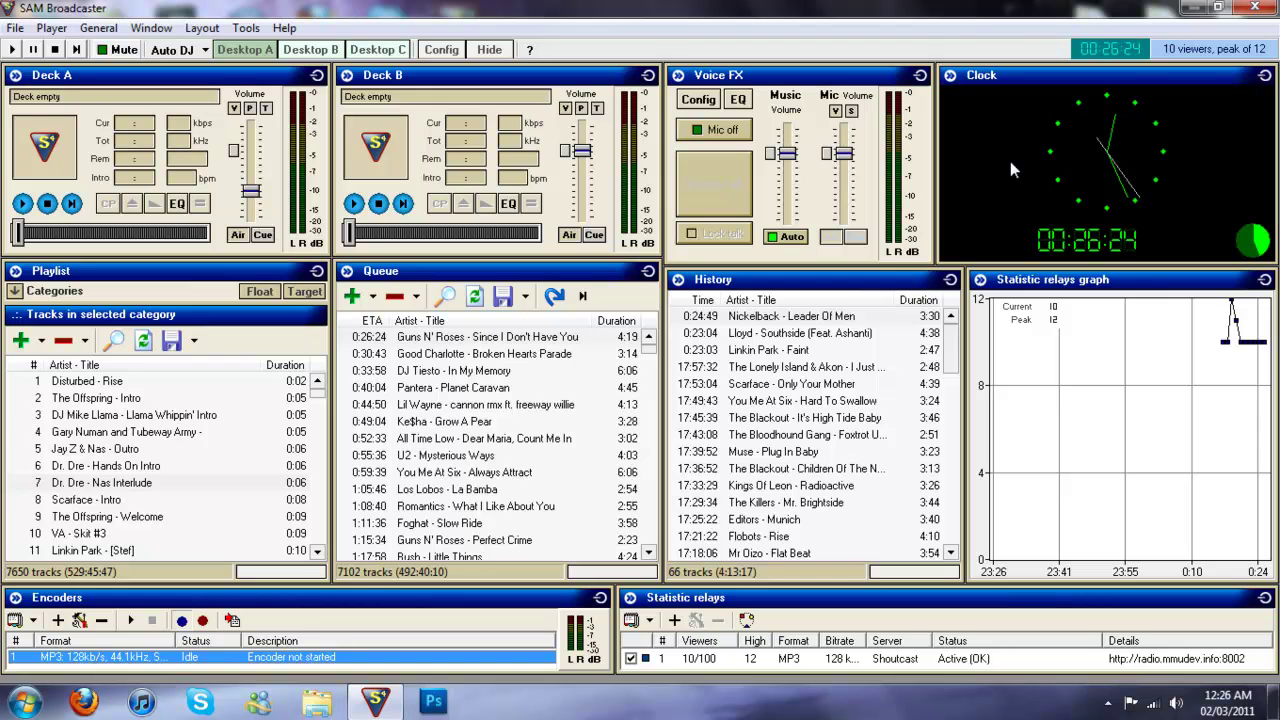
click(1255, 7)
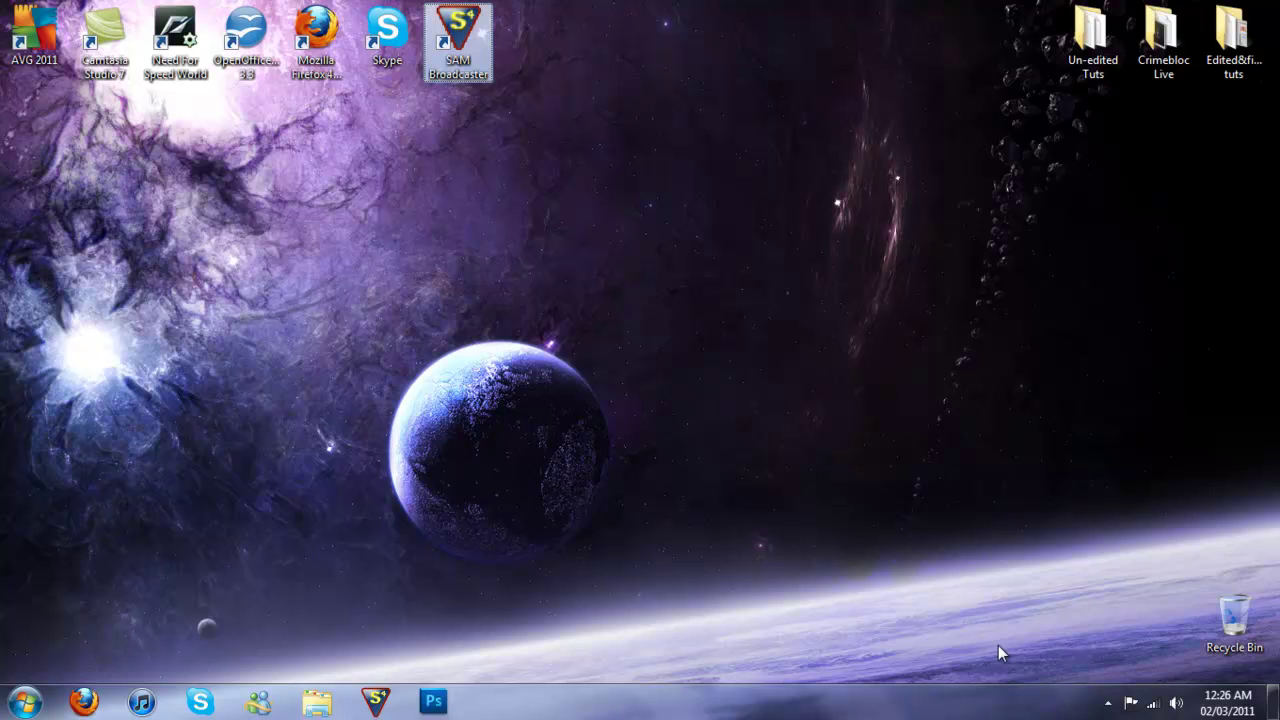
- Expand the system tray's hidden icons, where SAM Broadcaster's icons still appear
click(1107, 703)
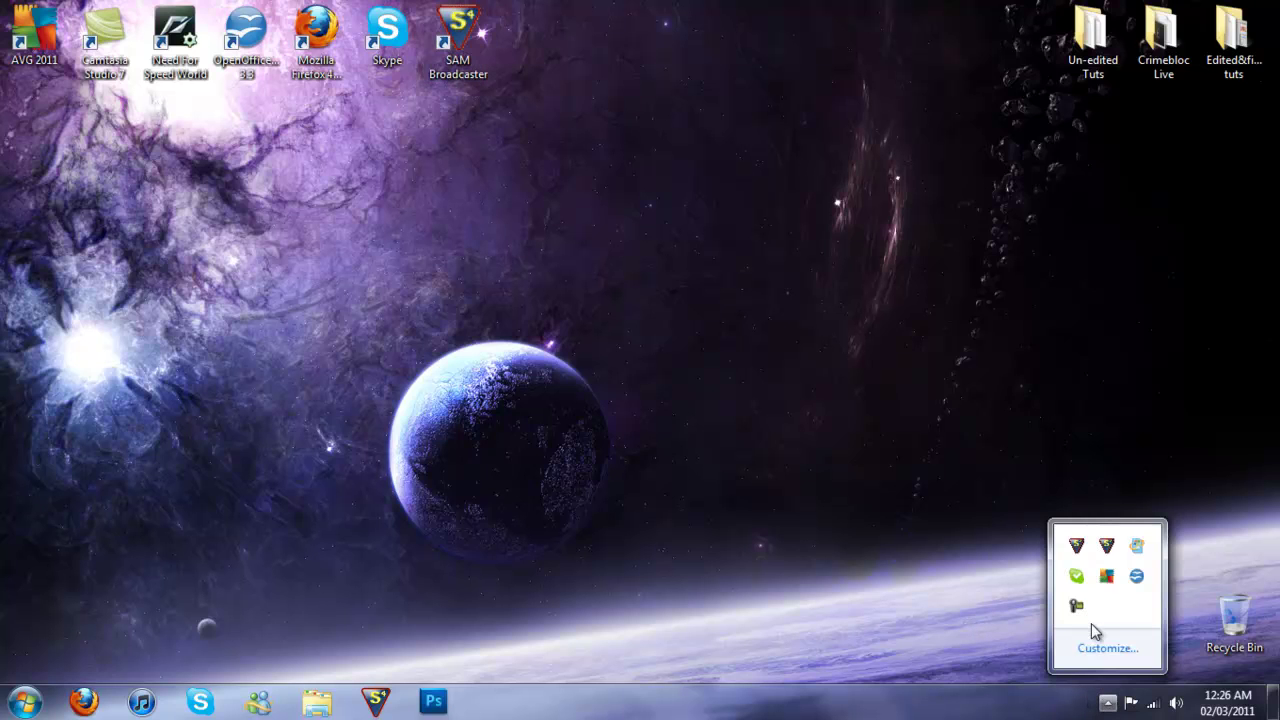